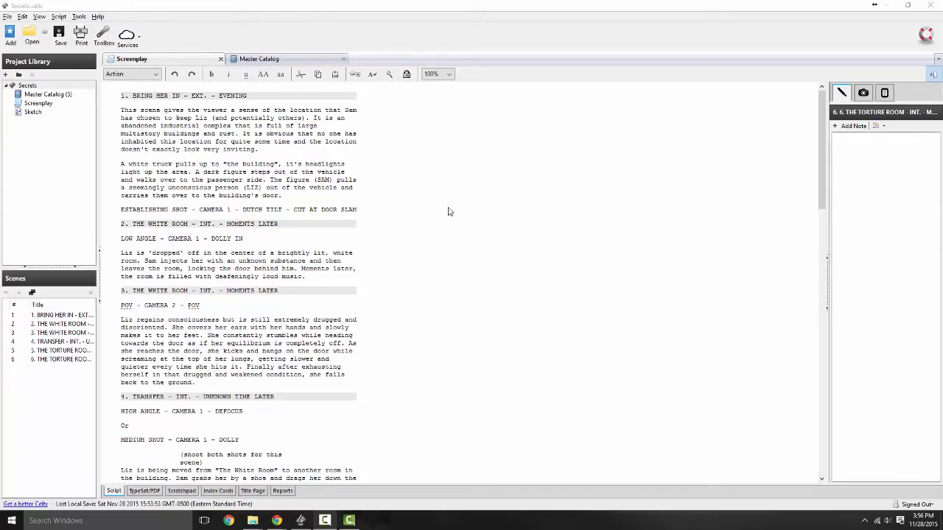
Step: Scroll through the screenplay, then select and deselect the establishing shot line
scroll(383, 219, "down", 10)
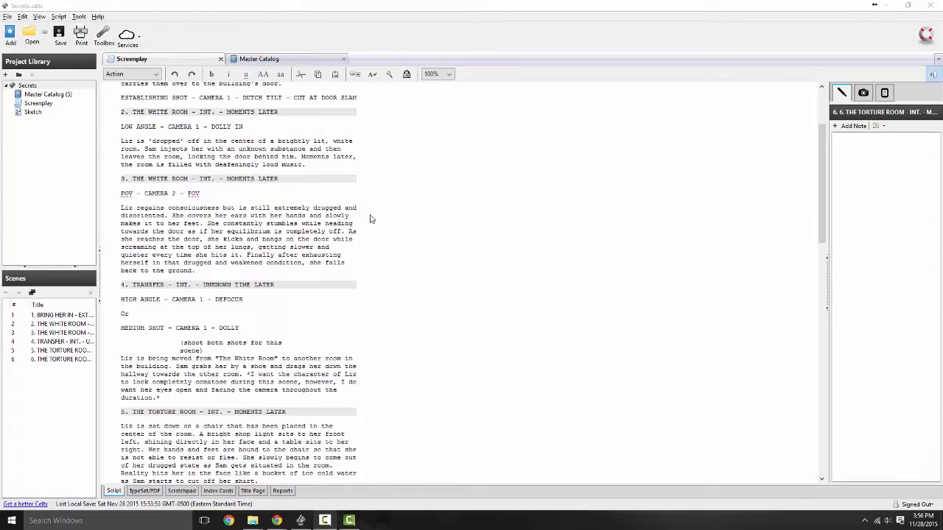
scroll(384, 221, "up", 10)
scroll(386, 221, "down", 10)
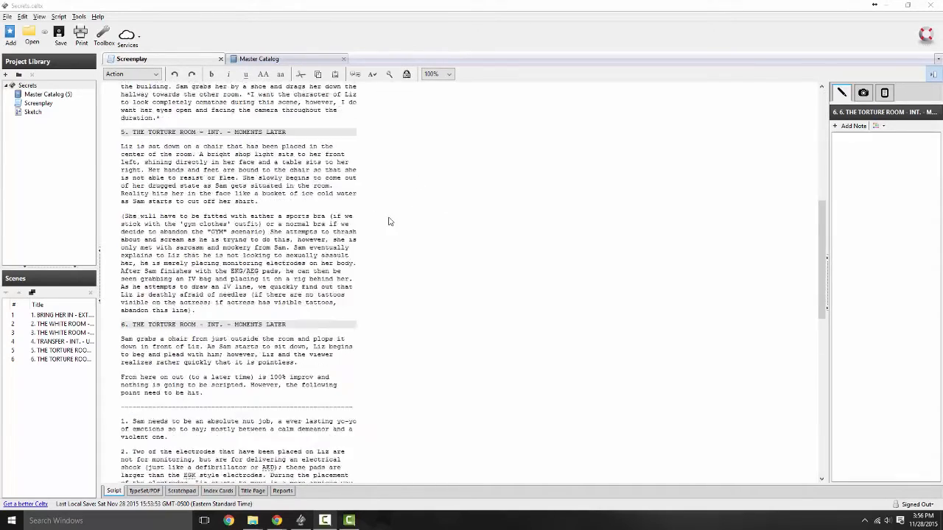
scroll(389, 219, "up", 9)
scroll(392, 216, "up", 1)
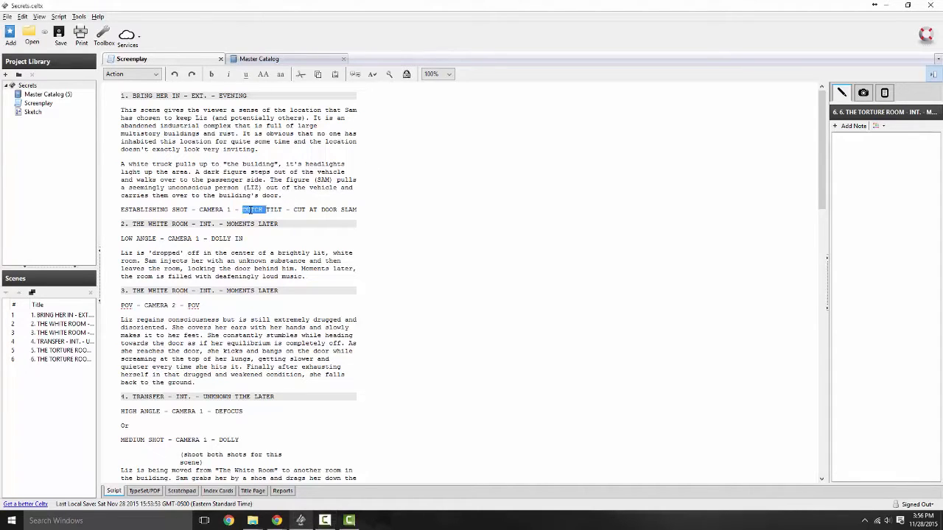
triple_click(252, 210)
left_click(212, 167)
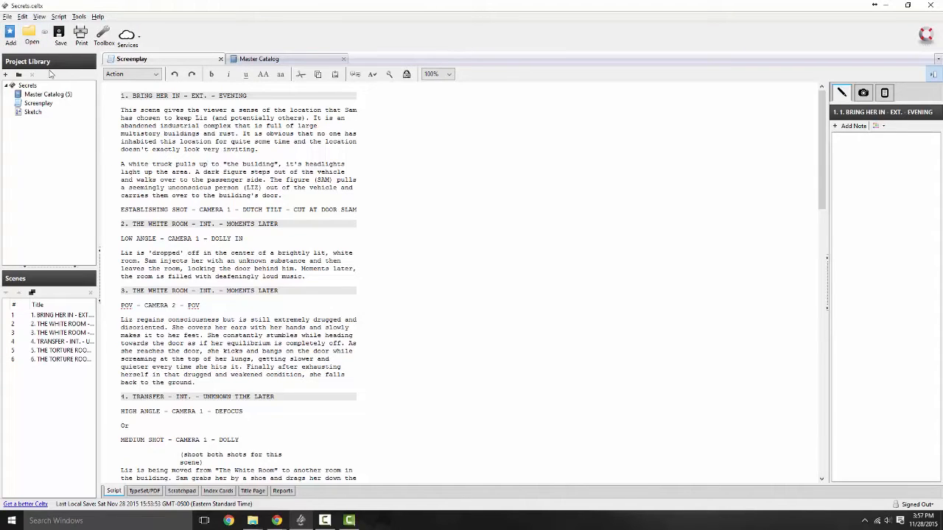
Step: Browse the File, Edit and Script menus, ending on the Script menu
left_click(7, 17)
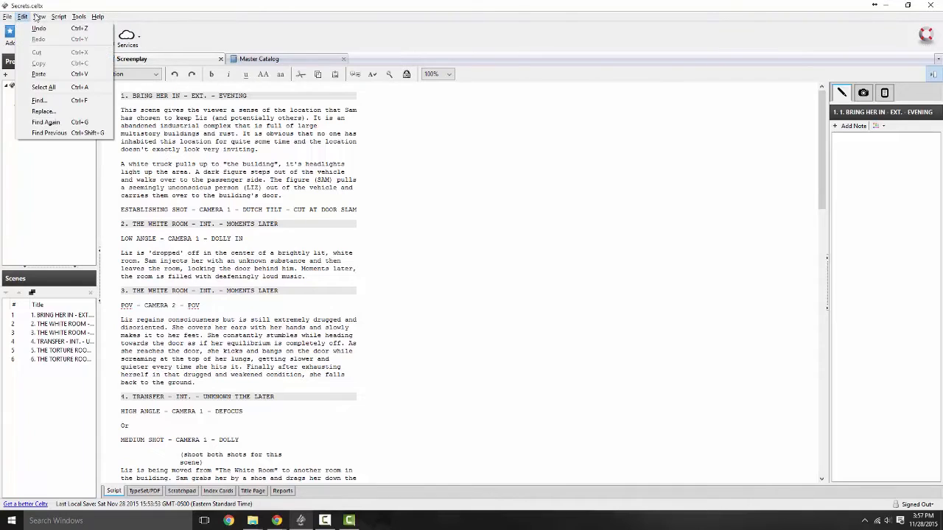
mouse_move(59, 20)
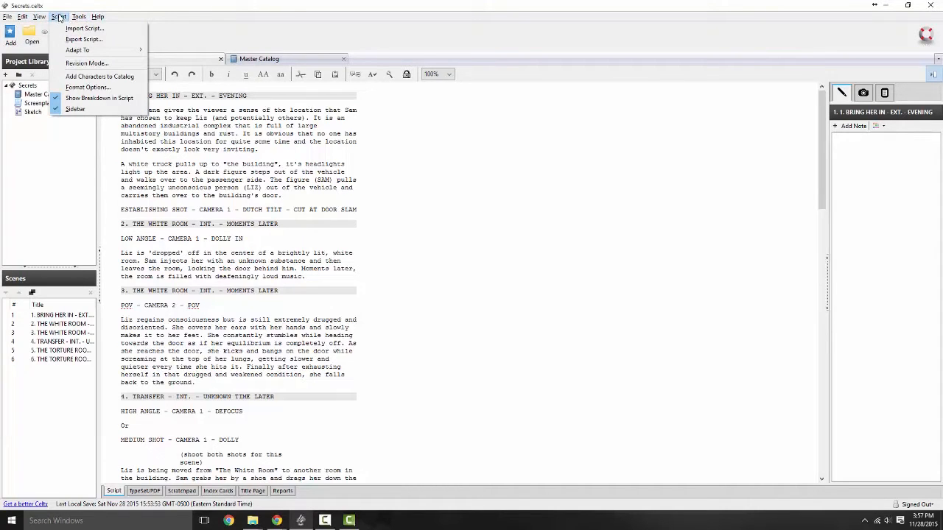
mouse_move(73, 51)
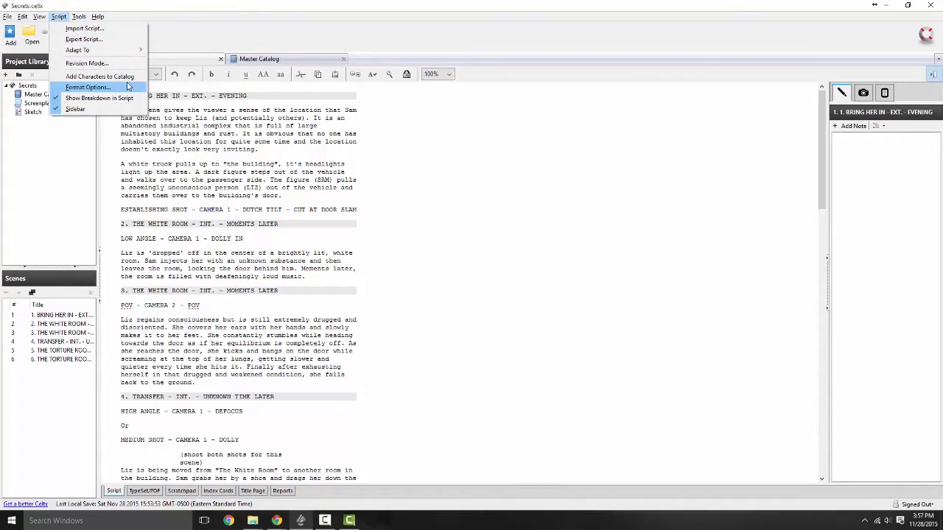
Step: In Format Options, enable Pagination and first-page numbering, and set scene numbers to Left
left_click(81, 88)
left_click_drag(439, 214, 440, 113)
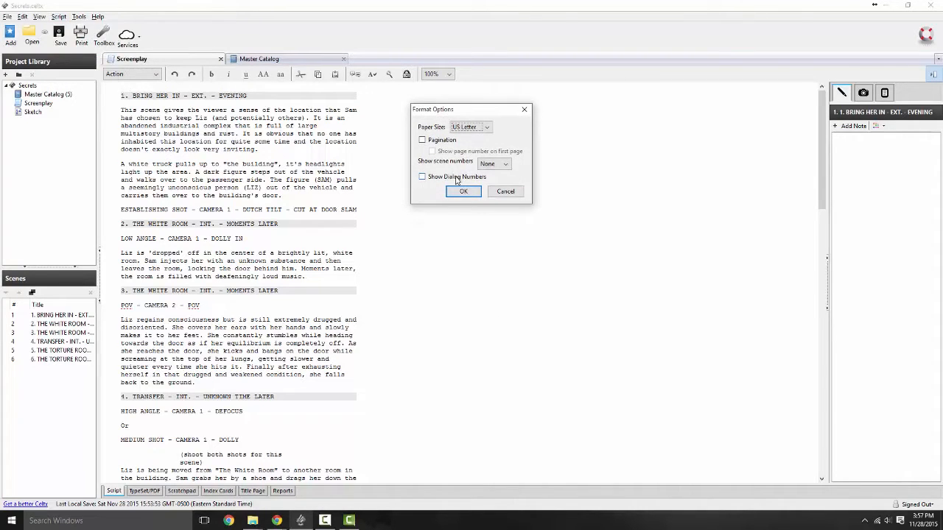
left_click(442, 141)
left_click(454, 153)
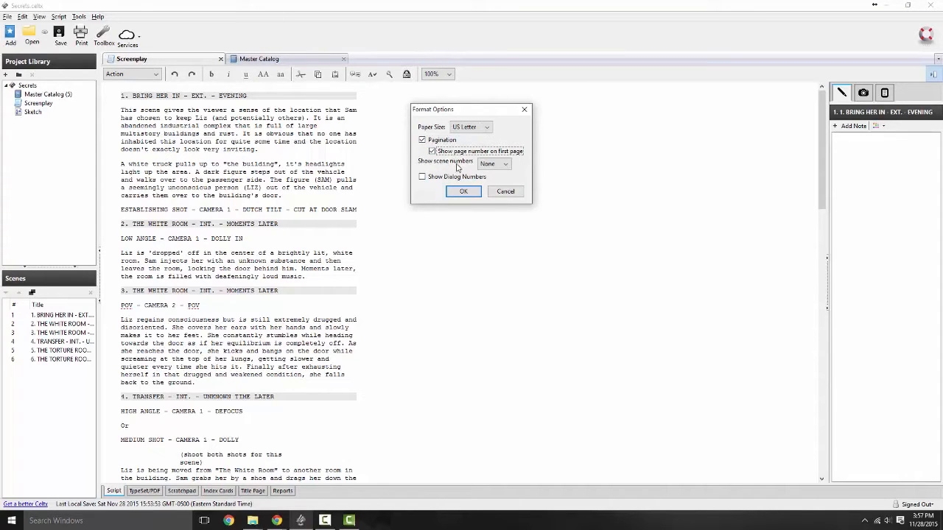
left_click(505, 163)
left_click(490, 182)
left_click(465, 193)
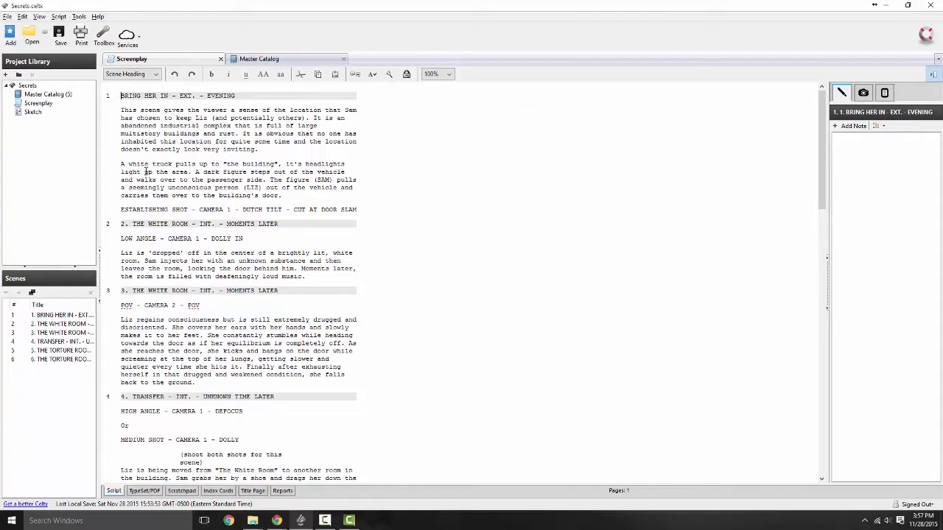
Step: Delete the typed number prefixes from the headings of scenes 2, 3 and 4
key("BackSpace")
key("BackSpace")
key("BackSpace")
left_click(133, 291)
key("BackSpace")
key("BackSpace")
key("BackSpace")
scroll(134, 384, "down", 1)
left_click(134, 370)
key("BackSpace")
key("BackSpace")
key("BackSpace")
Step: Remove the 5. and 6. prefixes from scenes 5 and 6, then save the project
scroll(126, 398, "down", 4)
left_click(134, 405)
key("BackSpace")
key("BackSpace")
key("BackSpace")
scroll(135, 411, "down", 7)
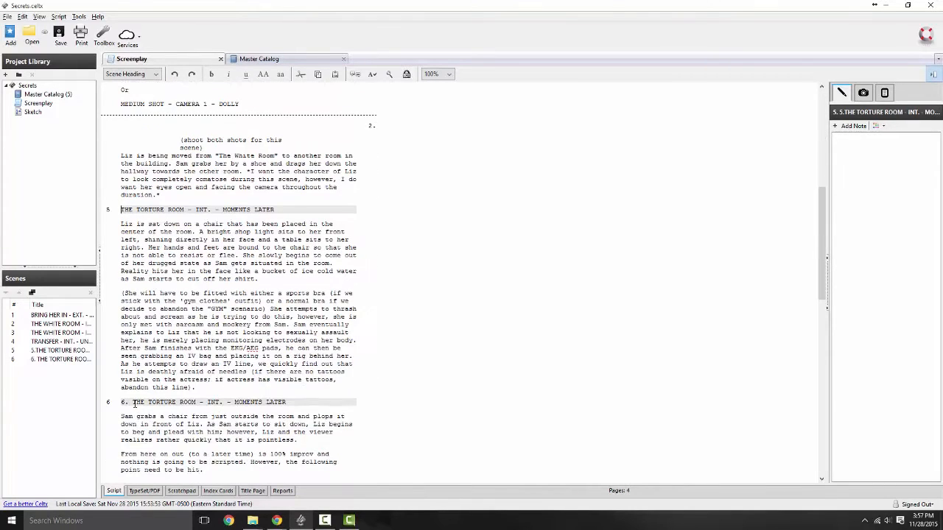
left_click(133, 403)
key("BackSpace")
key("BackSpace")
key("BackSpace")
scroll(140, 383, "down", 10)
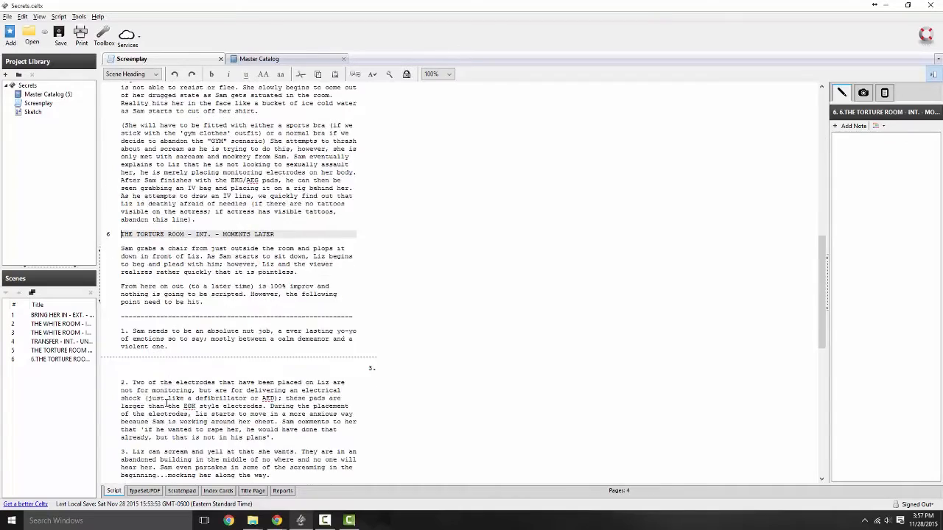
scroll(148, 356, "up", 20)
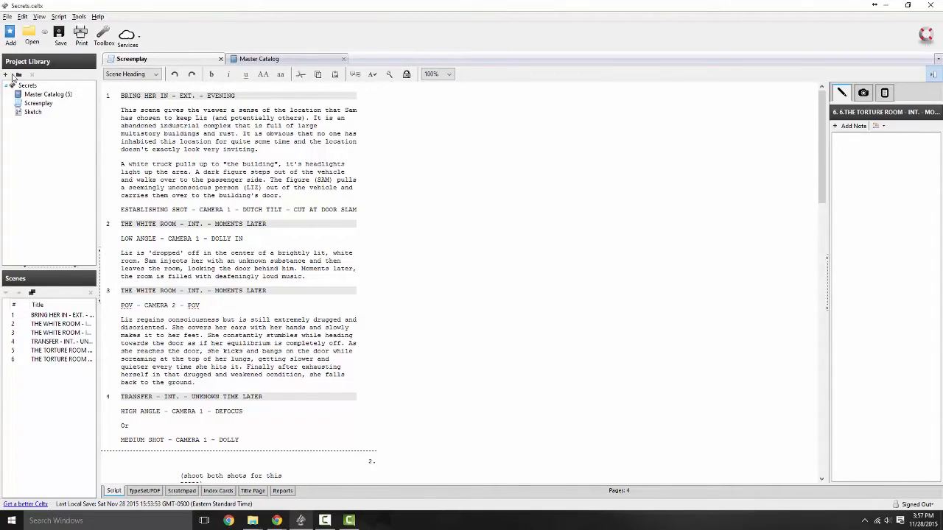
left_click(60, 34)
Step: Add a second Screenplay script item, close it, and return to the original screenplay
left_click(10, 37)
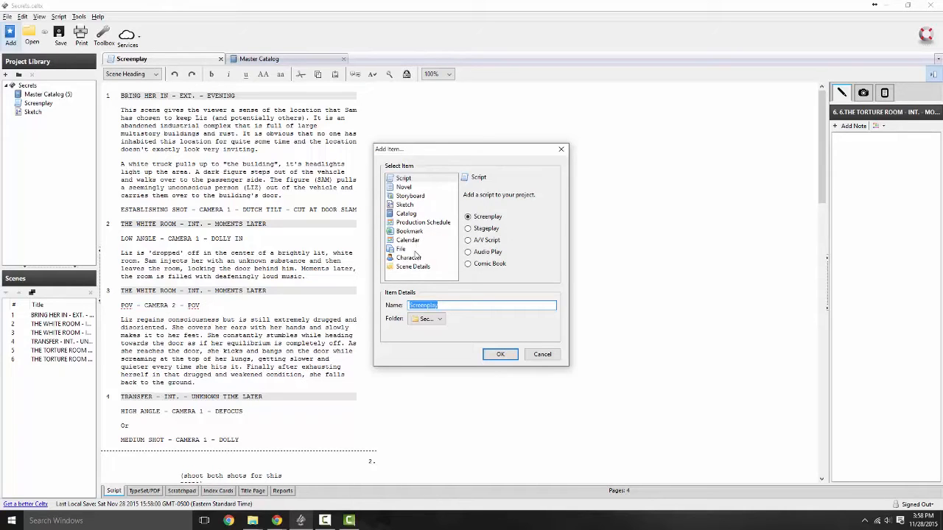
left_click(439, 320)
left_click(453, 320)
left_click(501, 354)
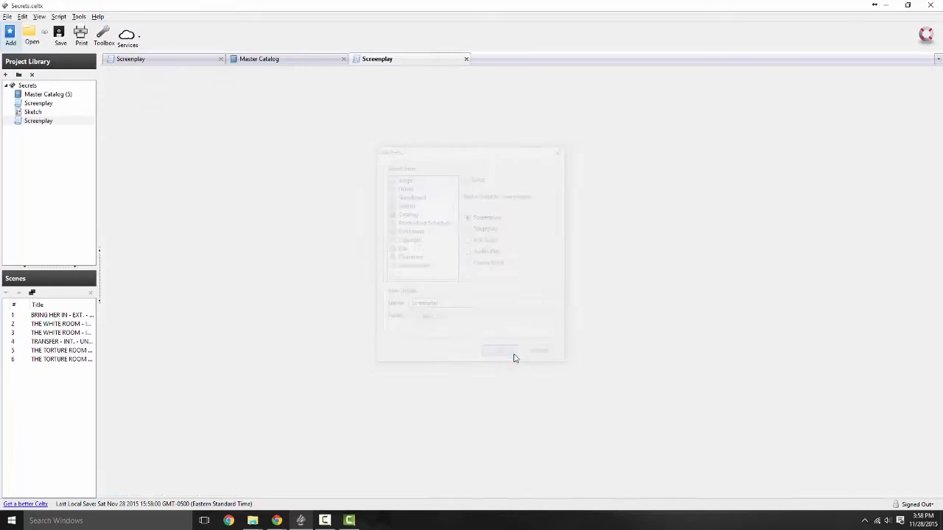
left_click(465, 59)
left_click(183, 59)
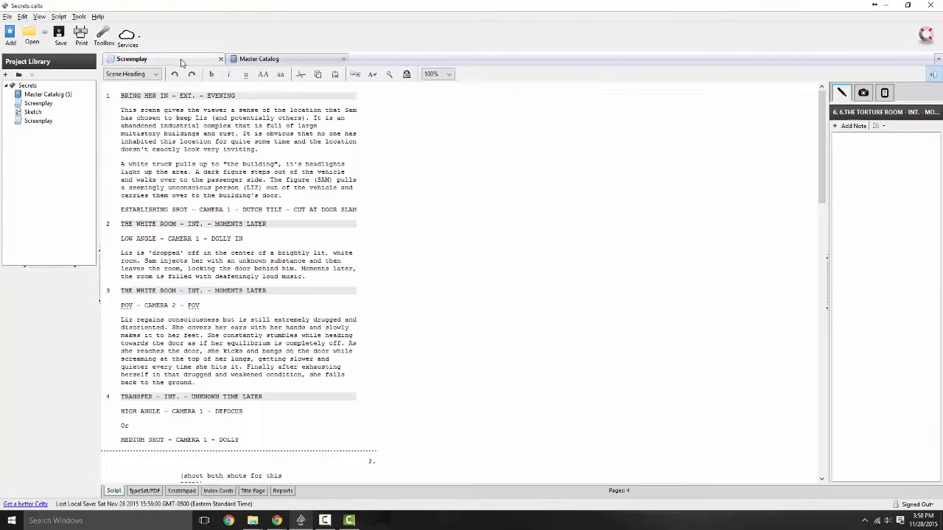
Step: Delete the second Screenplay and the Sketch item from the Project Library, confirming each
left_click(48, 122)
right_click(49, 122)
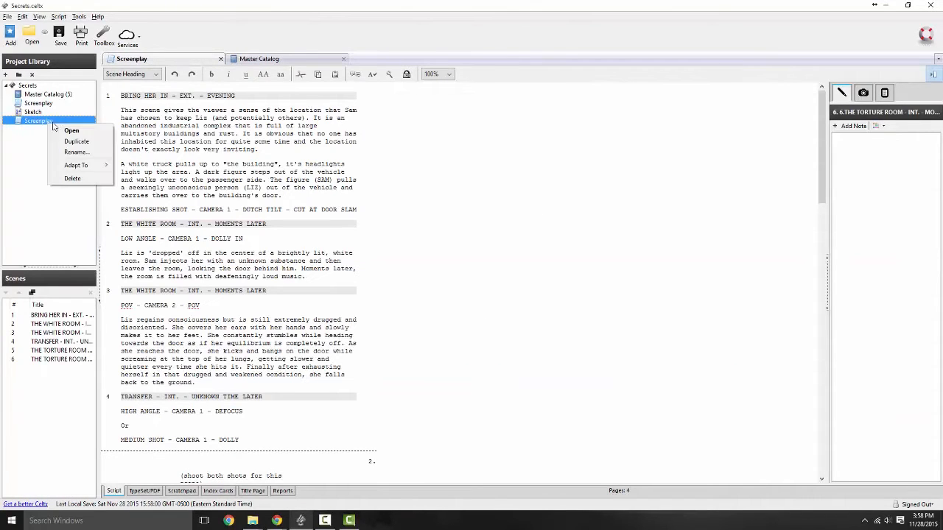
left_click(72, 179)
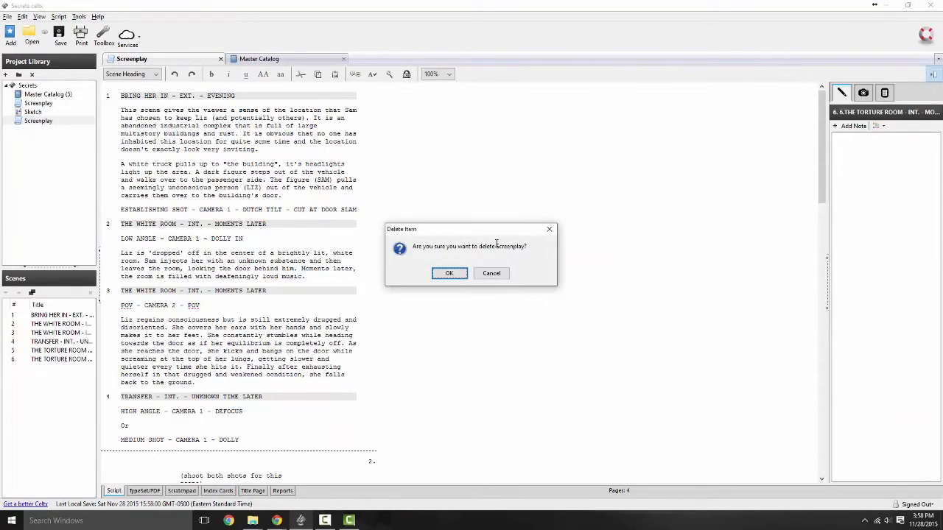
left_click(449, 274)
left_click(33, 112)
right_click(34, 112)
left_click(69, 154)
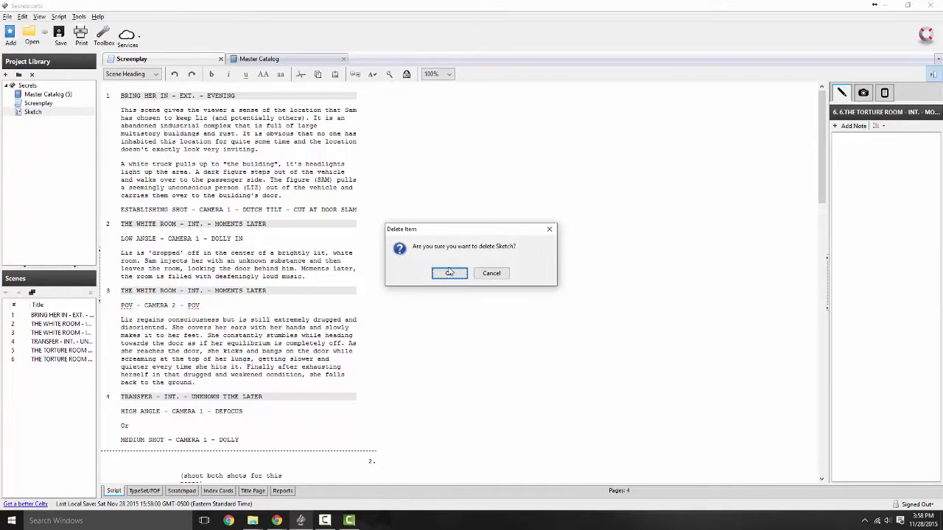
left_click(450, 273)
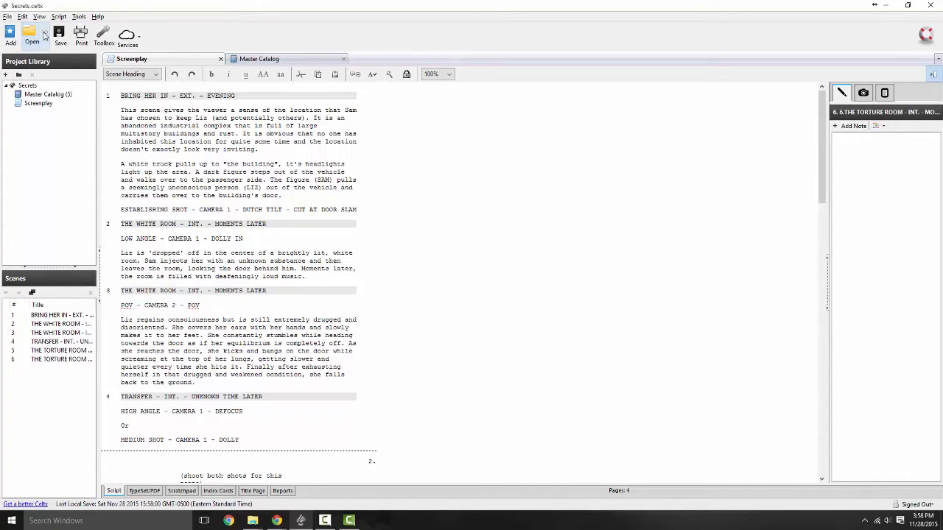
left_click(44, 32)
left_click(56, 219)
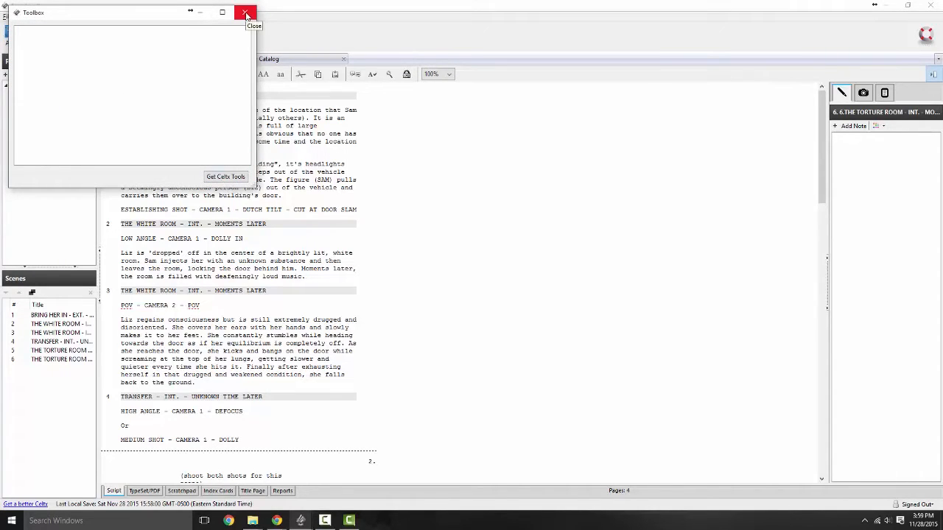
left_click(245, 15)
left_click(169, 34)
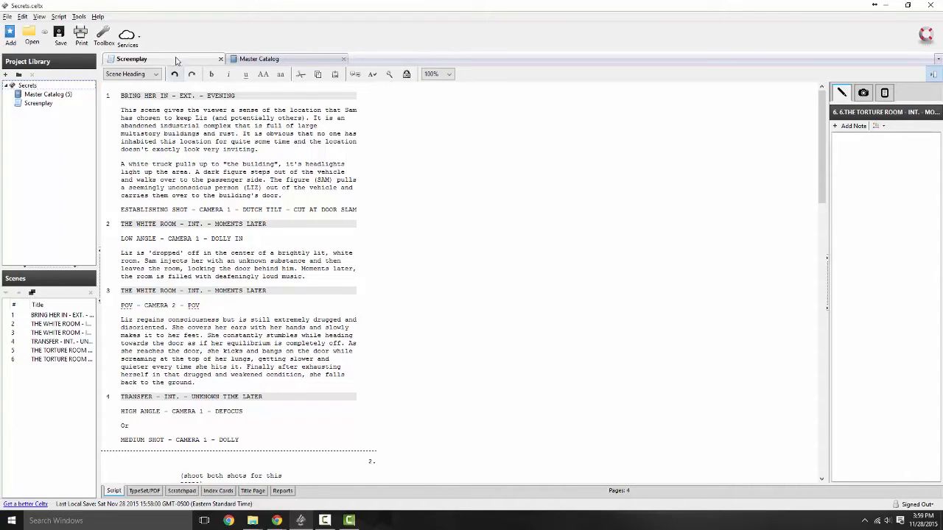
Step: Widen the library and scenes panels, then select BRING HER IN in scene 1's heading
left_click(156, 80)
left_click(151, 73)
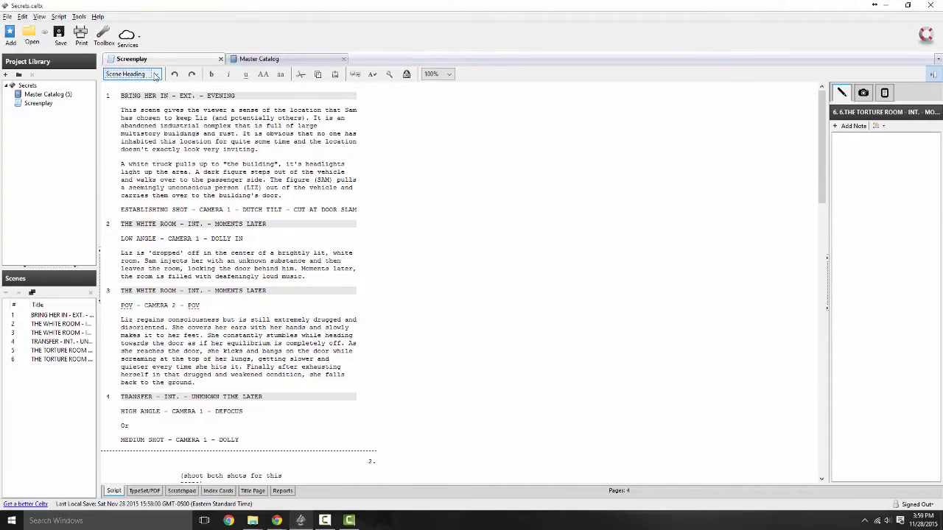
left_click_drag(98, 275, 138, 274)
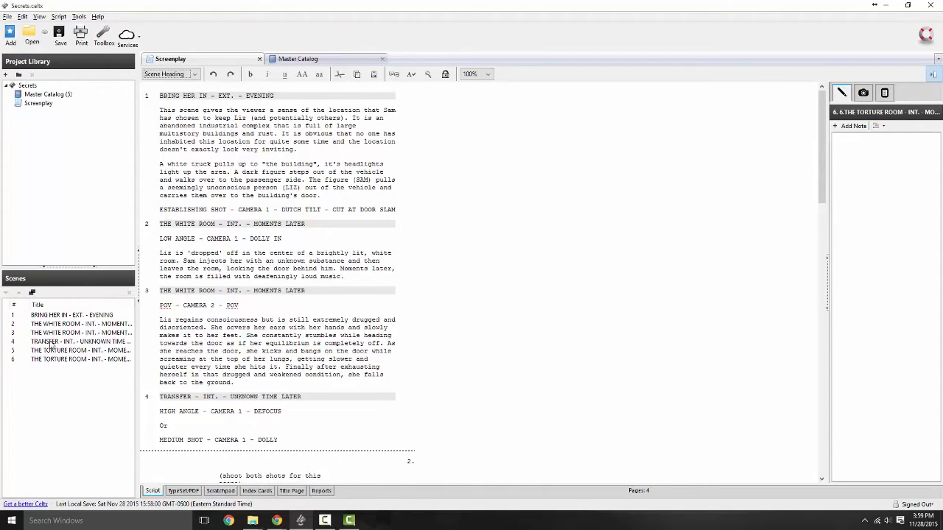
left_click_drag(159, 95, 211, 95)
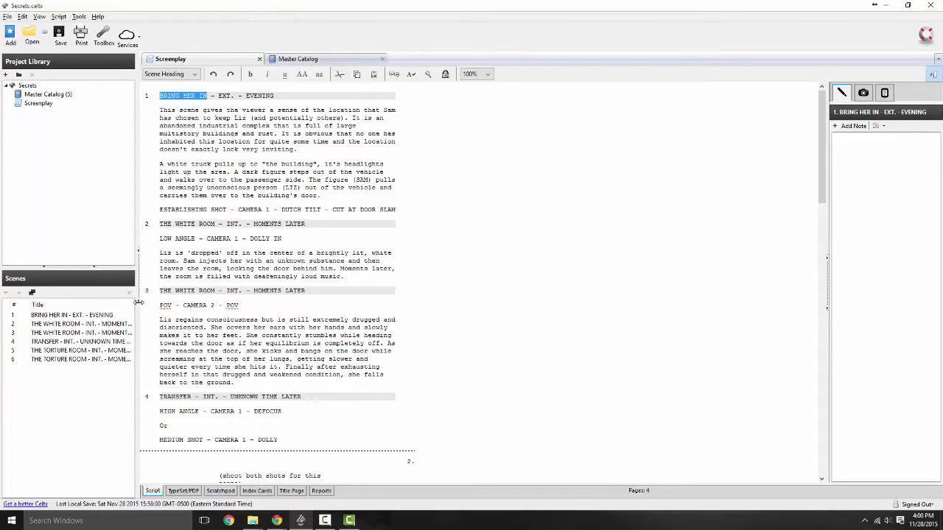
left_click(194, 73)
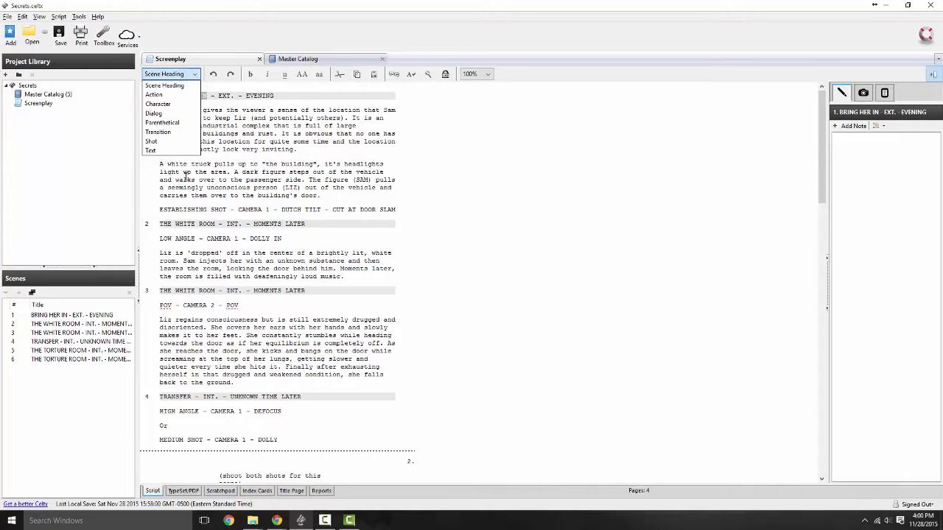
left_click(176, 86)
double_click(259, 96)
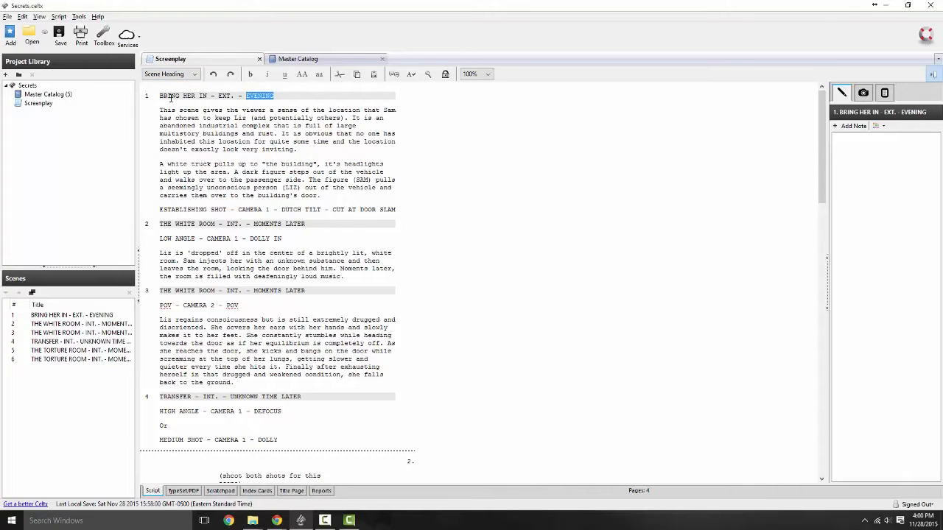
left_click(198, 138)
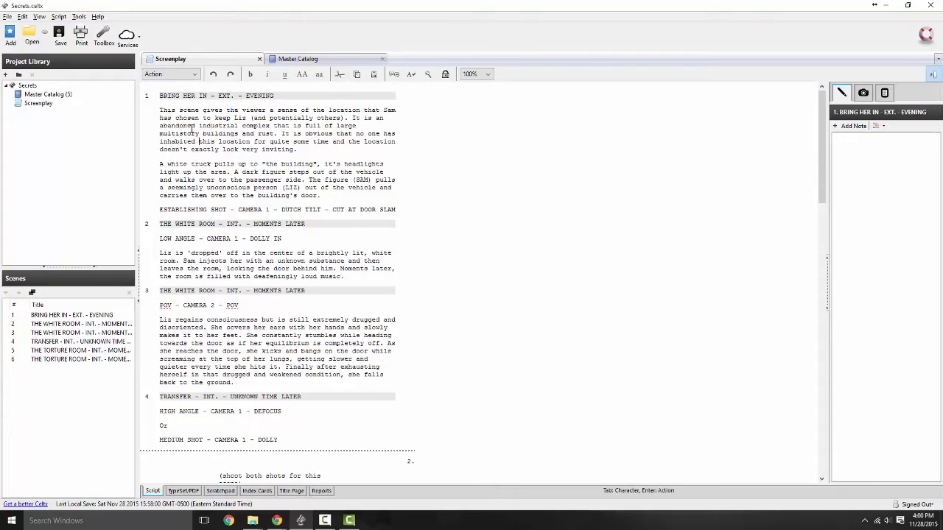
left_click(223, 210)
scroll(292, 261, "down", 1)
scroll(292, 262, "down", 7)
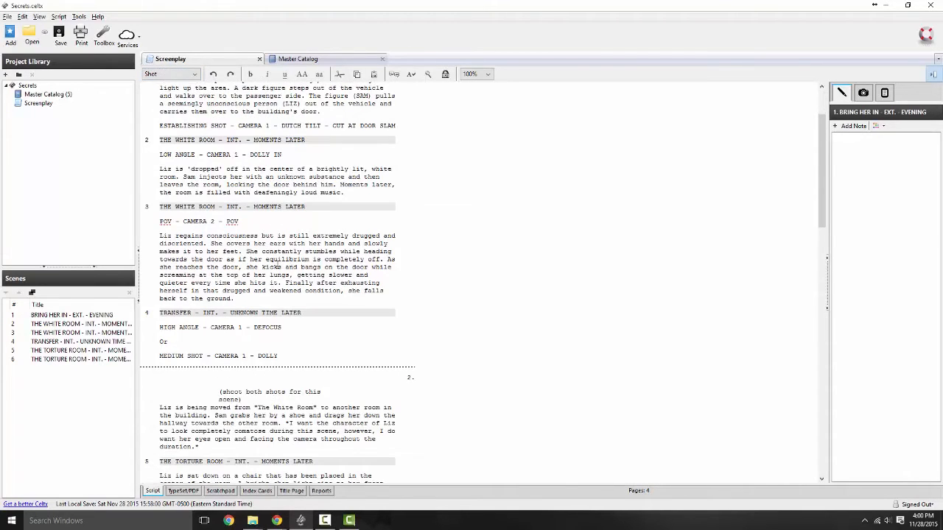
left_click(225, 252)
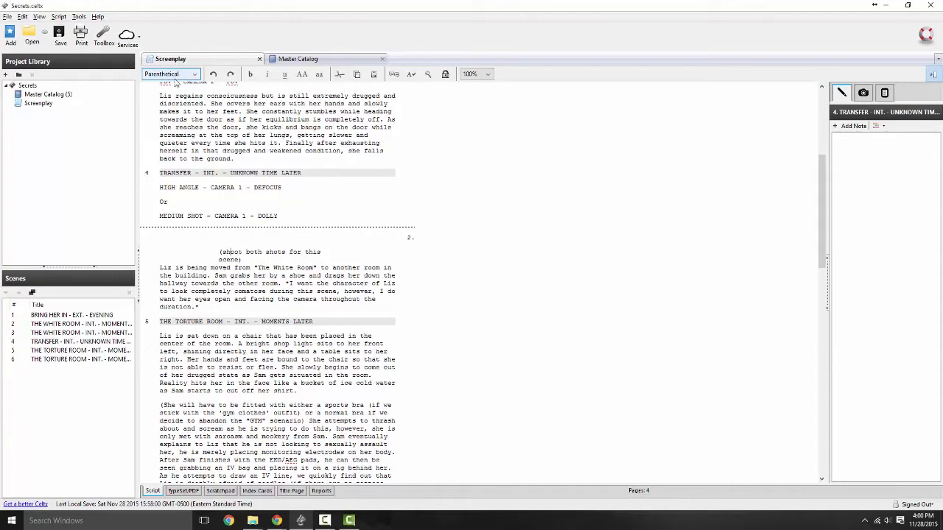
left_click(235, 266)
scroll(235, 265, "down", 5)
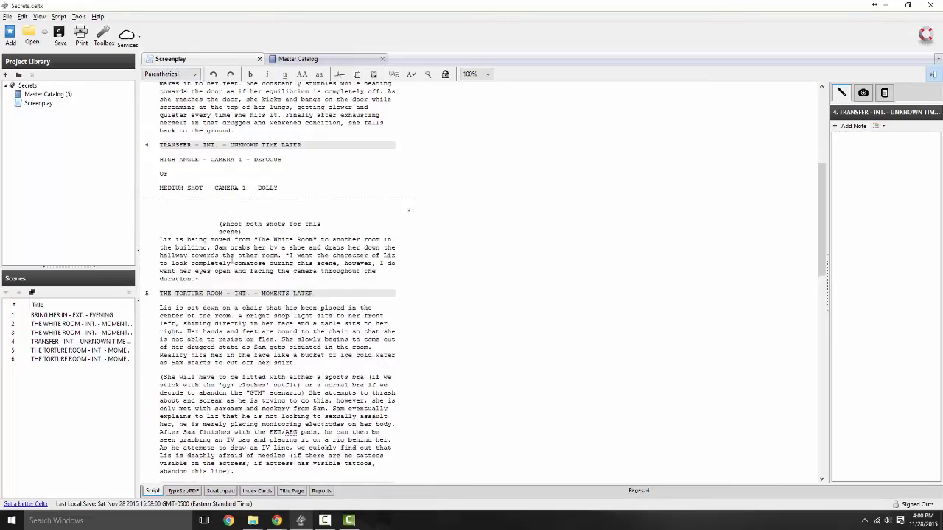
scroll(232, 281, "down", 15)
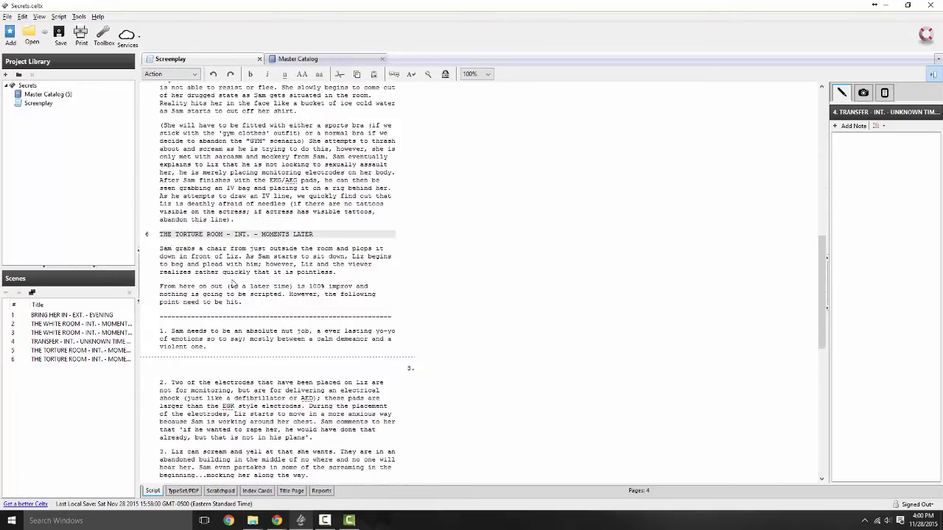
scroll(235, 278, "up", 20)
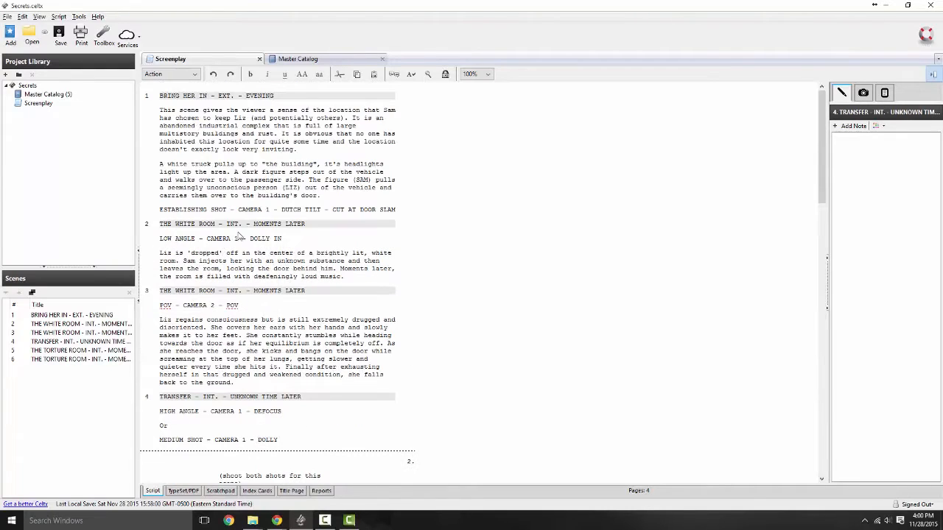
left_click(299, 164)
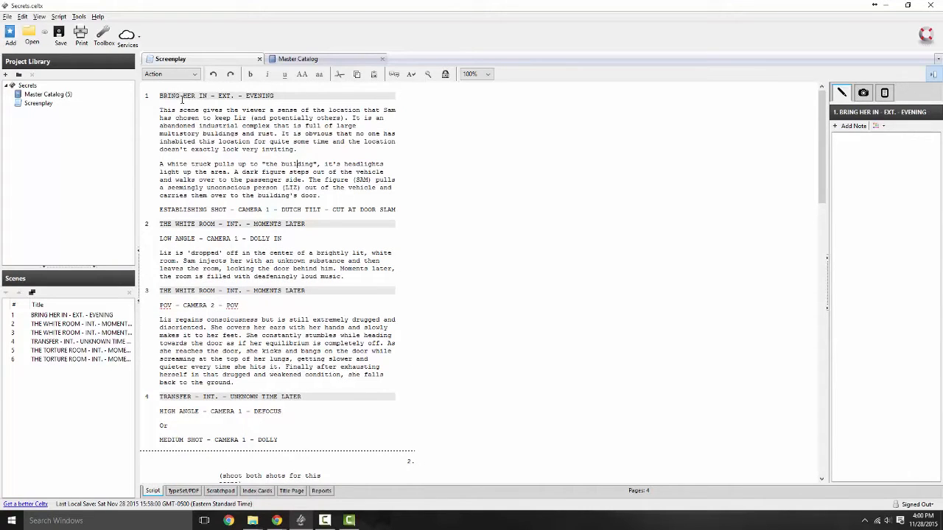
left_click(195, 74)
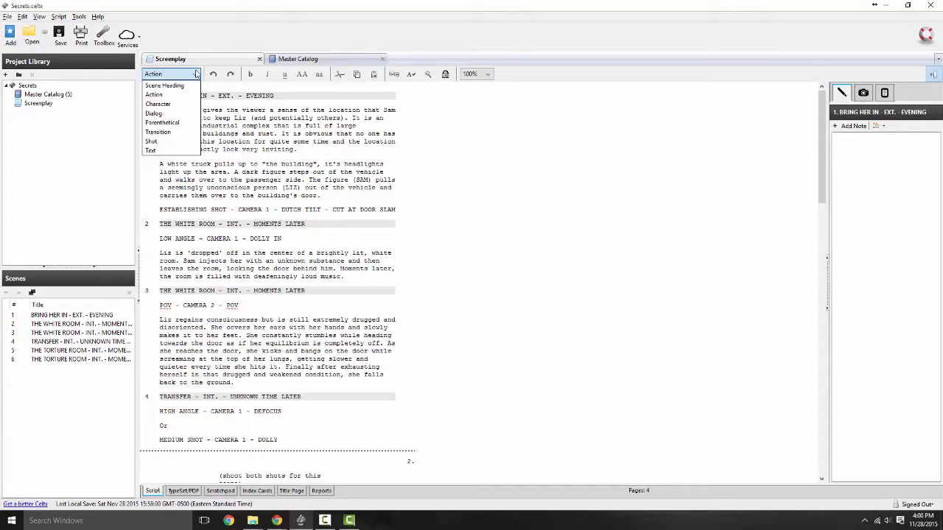
left_click(196, 75)
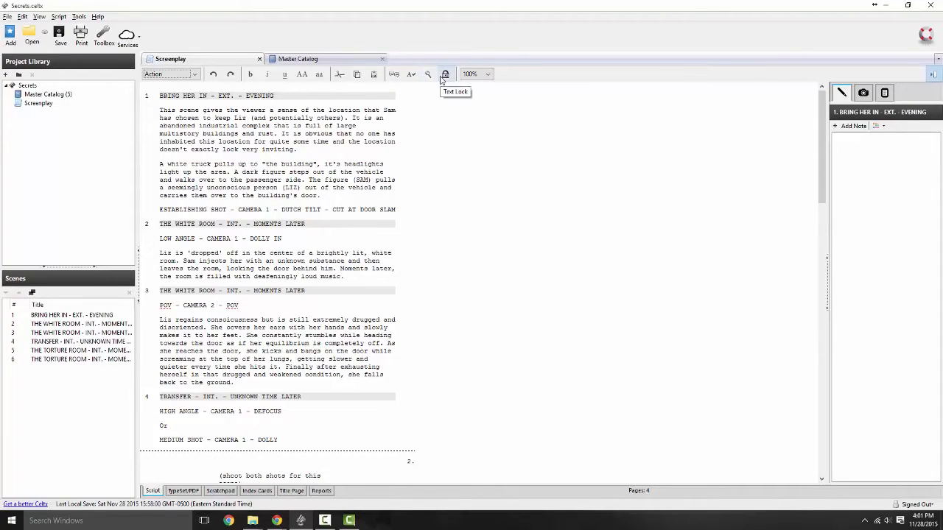
Step: Zoom the script view to 150%, then 200%, then back to 100%
left_click(480, 77)
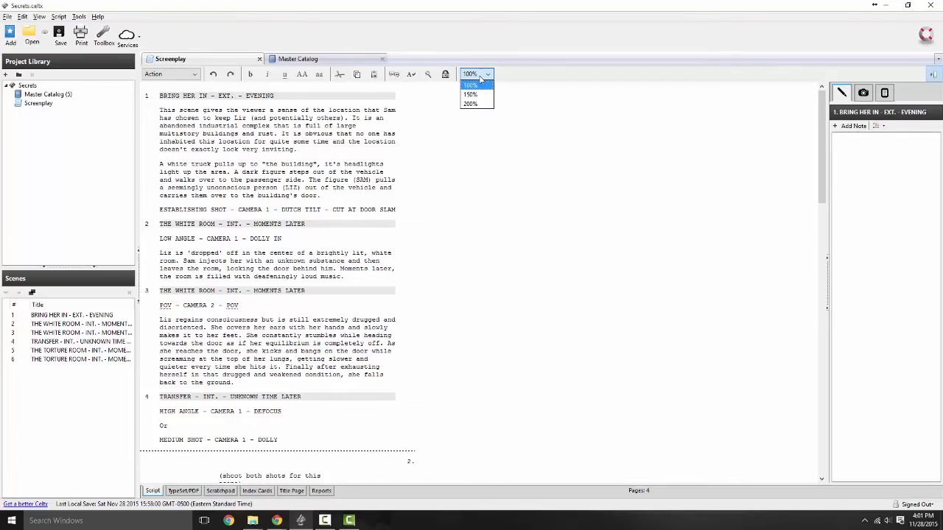
left_click(483, 95)
left_click(489, 75)
left_click(488, 105)
left_click(488, 75)
left_click(475, 86)
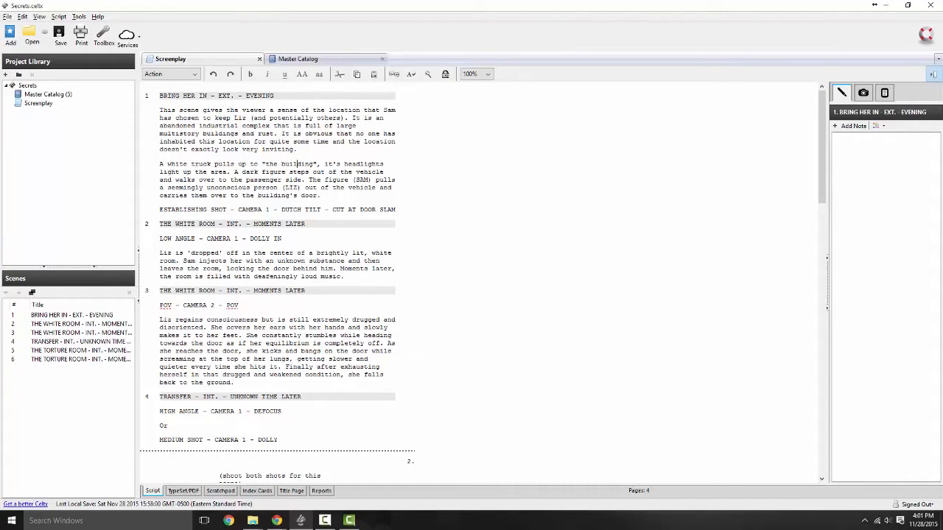
Step: Look over the Media and Breakdown tabs, then return to Notes in scene 1's heading
left_click(864, 95)
left_click(889, 95)
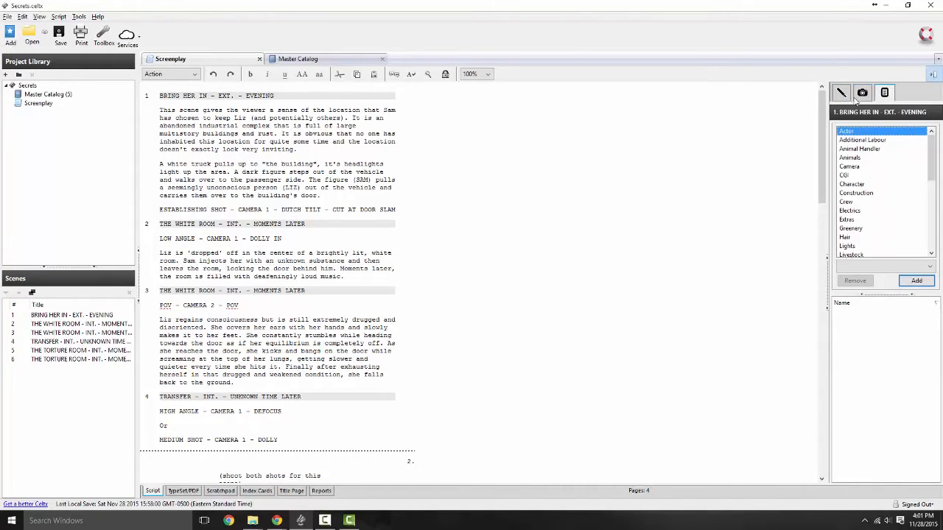
left_click(845, 98)
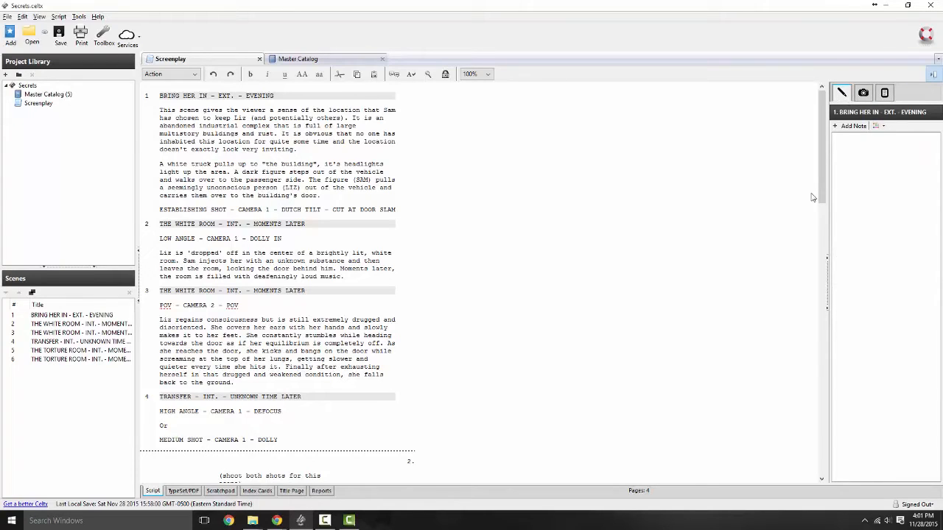
left_click(182, 98)
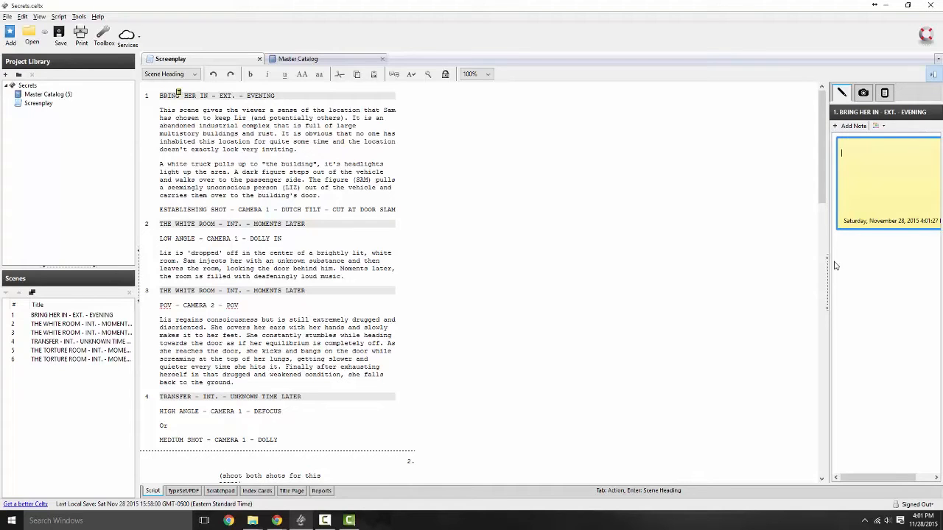
Step: Widen the scene notes panel and delete the blank note from scene 1
left_click_drag(828, 266, 741, 267)
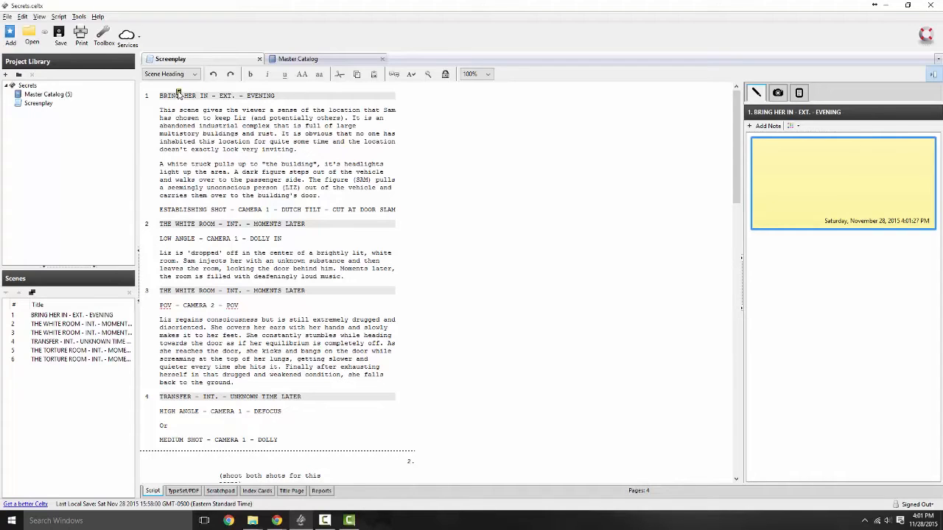
right_click(777, 211)
left_click(924, 145)
left_click(924, 145)
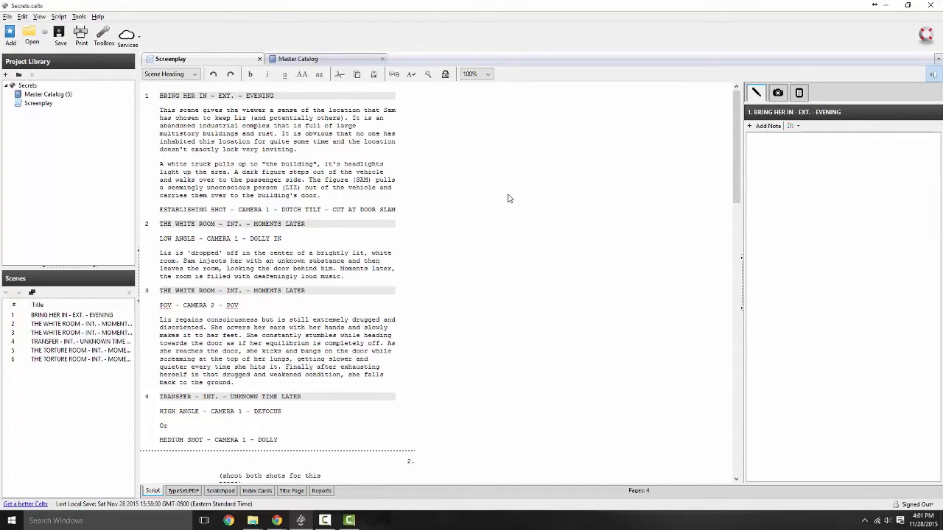
Step: Show scene 1's Media tab and start attaching a media file, then cancel
left_click(778, 94)
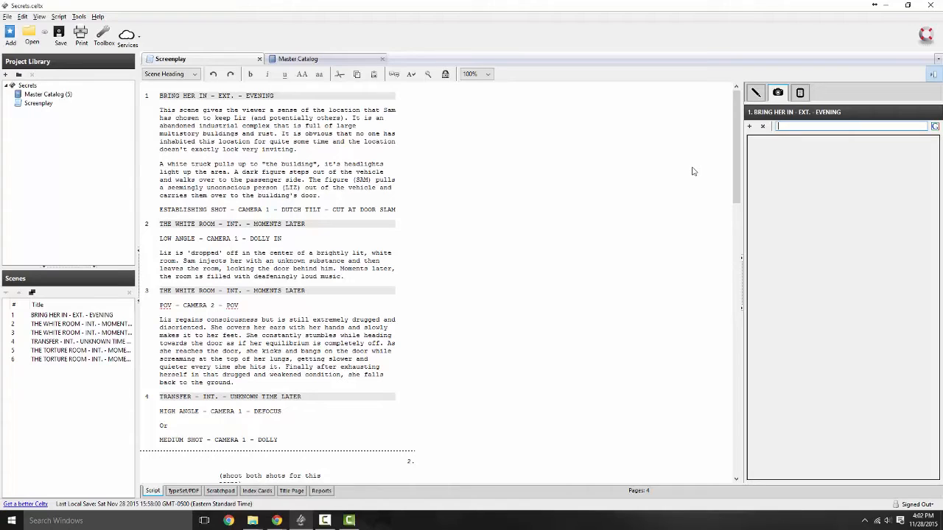
left_click(750, 126)
left_click(427, 259)
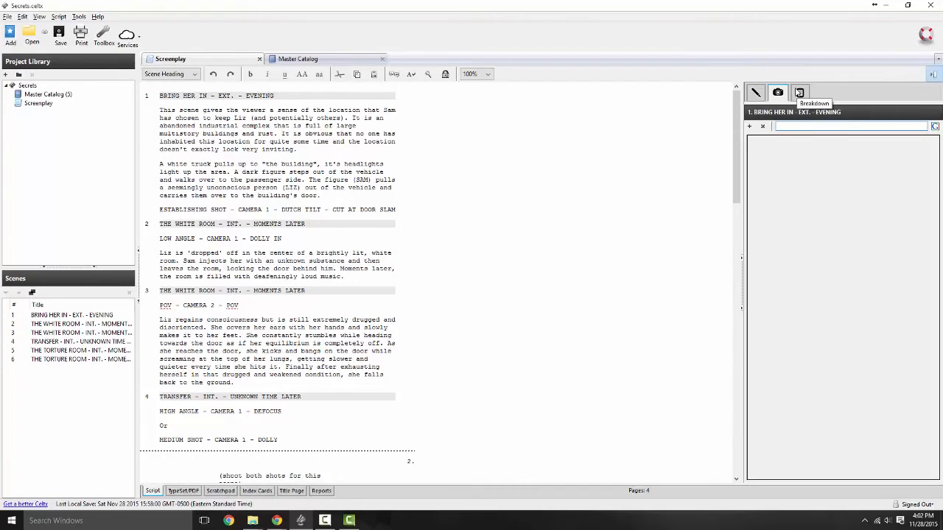
Step: Open scene 1's breakdown and browse the Animals, Actor, CGI and Camera categories
left_click(800, 93)
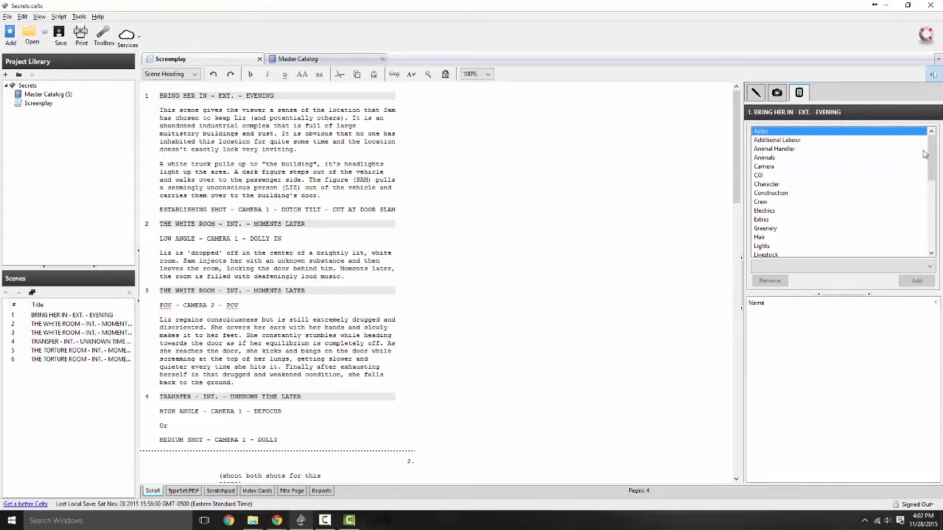
left_click_drag(935, 177, 940, 140)
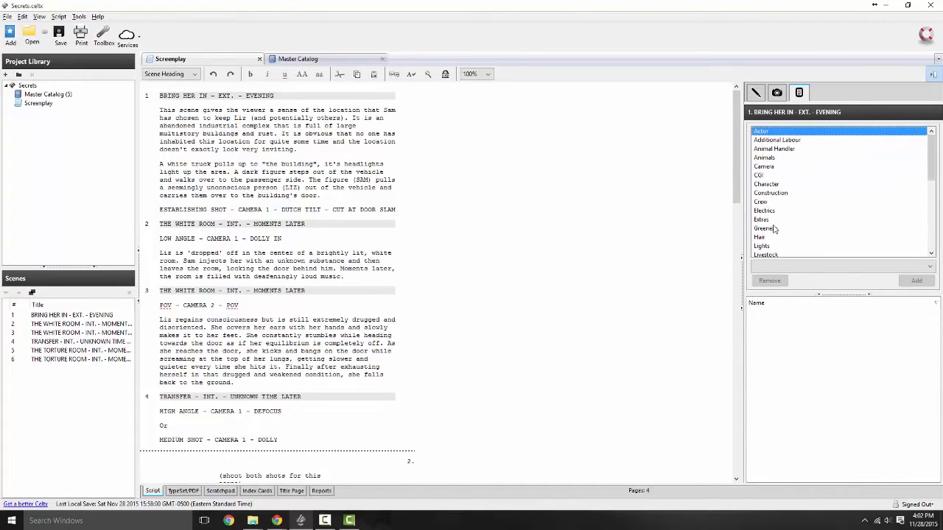
scroll(784, 232, "down", 5)
scroll(787, 206, "up", 5)
left_click(783, 159)
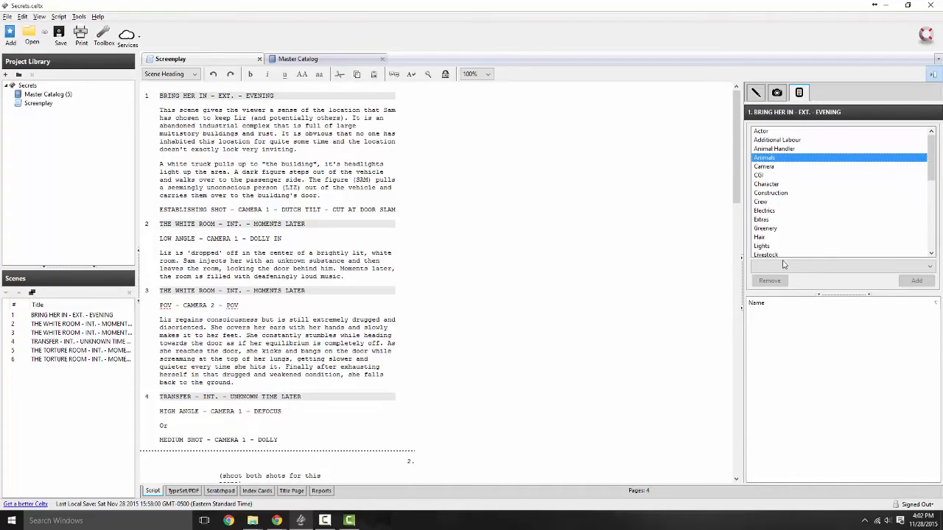
left_click(770, 133)
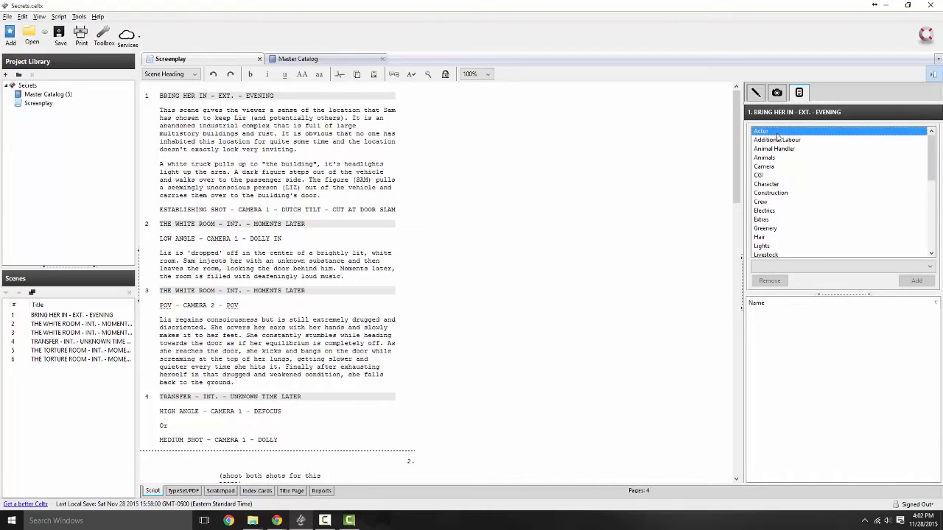
left_click(764, 173)
left_click(764, 168)
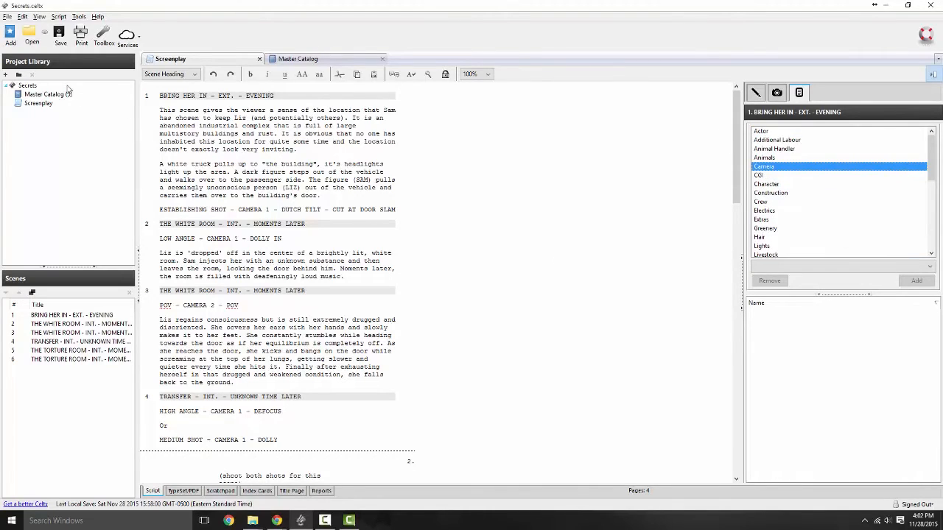
Step: Open the Master Catalog listing AED Pads, Elizabeth, GoPro Hero 3, Nikon D5300 and Sam
double_click(44, 94)
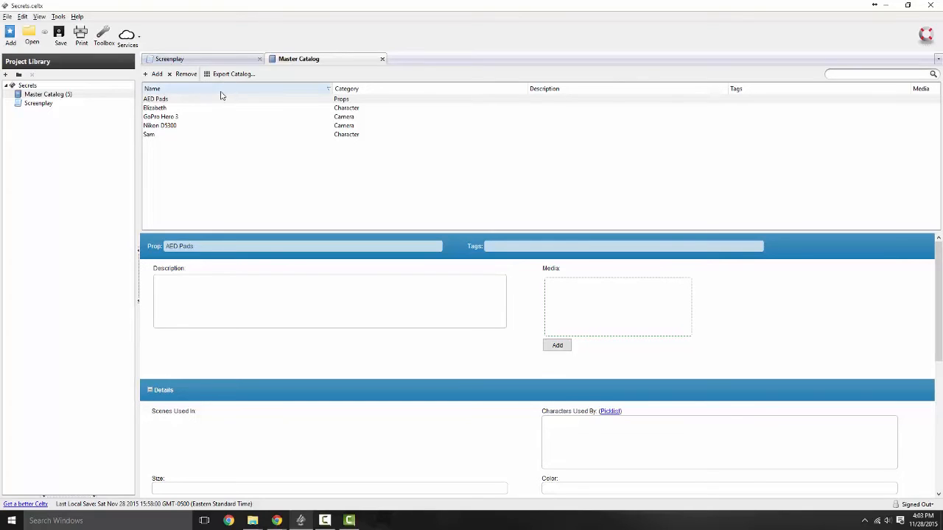
Step: Start a new catalog item and try the Actor through Construction categories
left_click(154, 74)
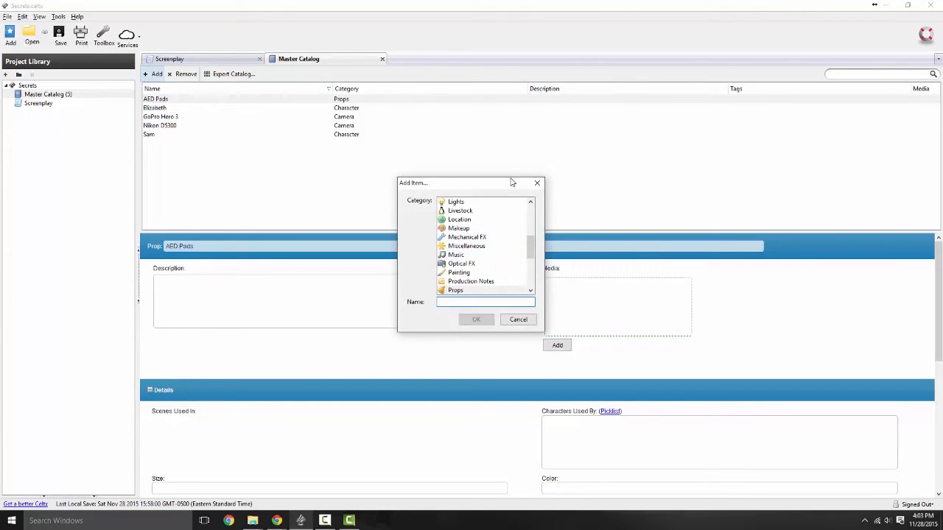
left_click_drag(531, 249, 531, 210)
left_click(461, 202)
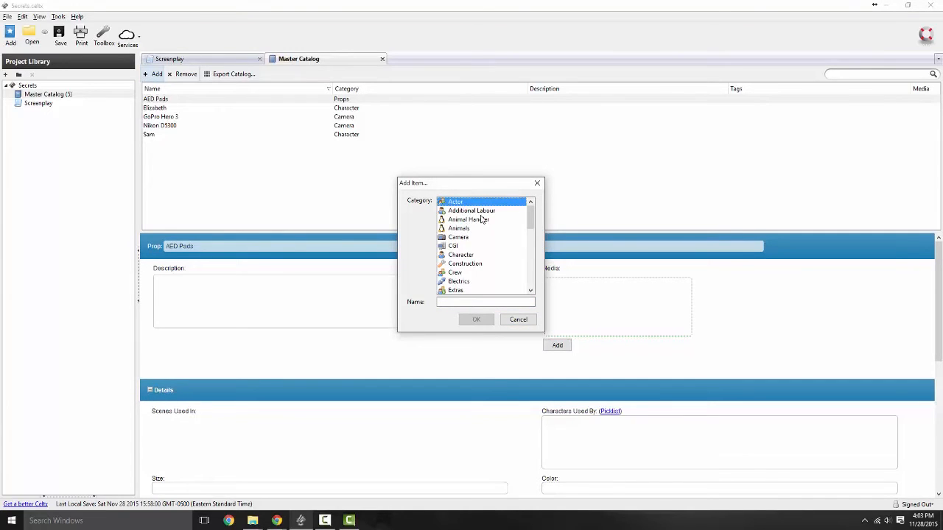
left_click(482, 220)
left_click(488, 211)
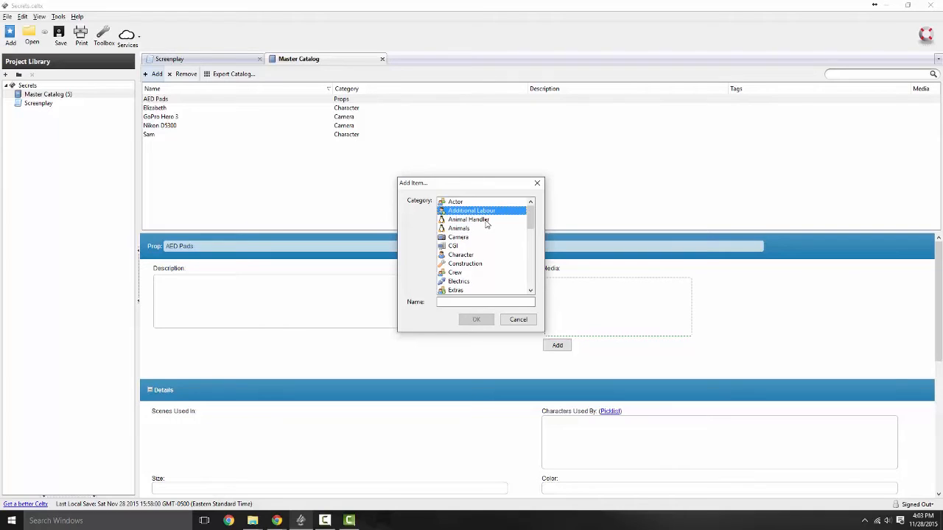
left_click(464, 238)
left_click(466, 249)
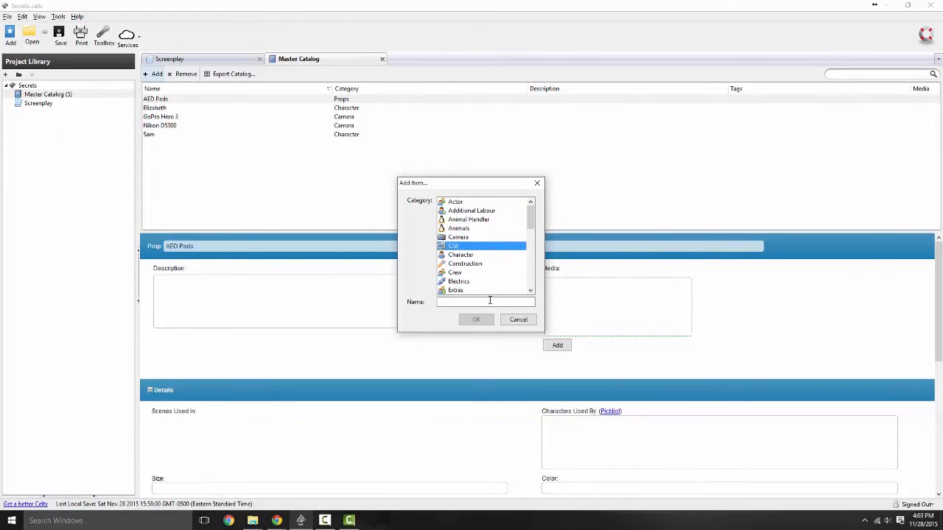
left_click(467, 255)
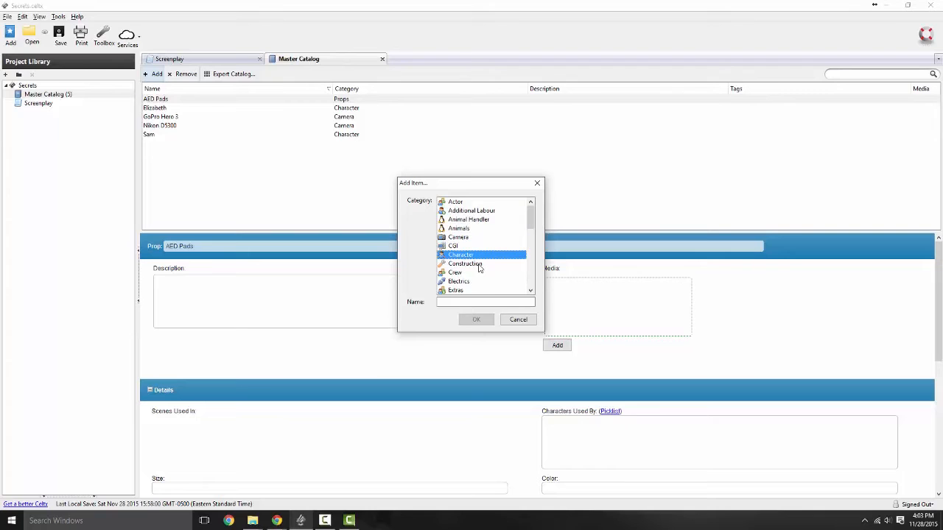
left_click(479, 265)
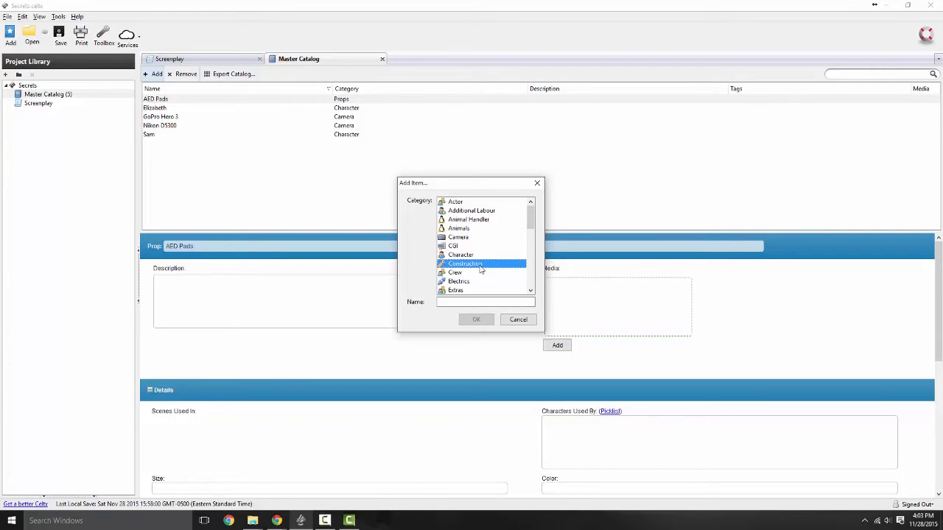
Step: Pick Vehicles as the category and name the item 'Entrance Vehicle'
scroll(471, 272, "down", 2)
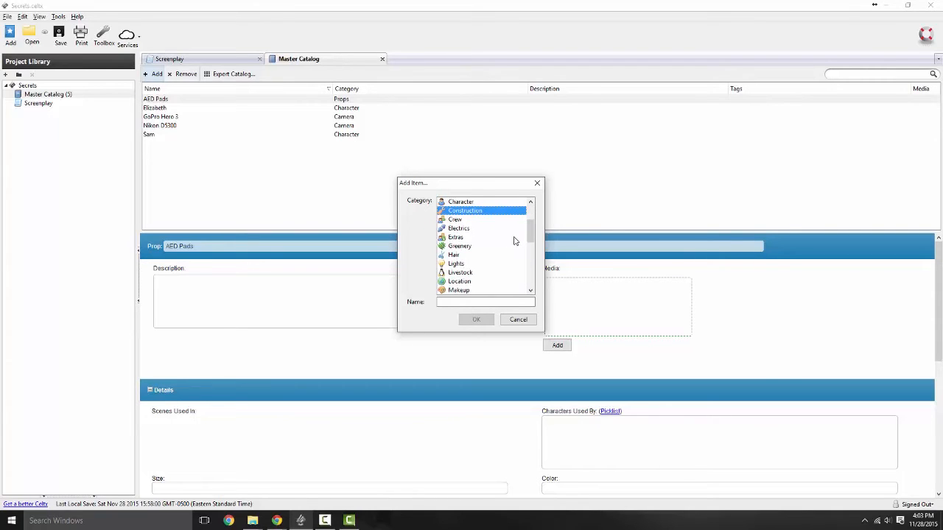
scroll(492, 248, "down", 2)
scroll(492, 248, "down", 2)
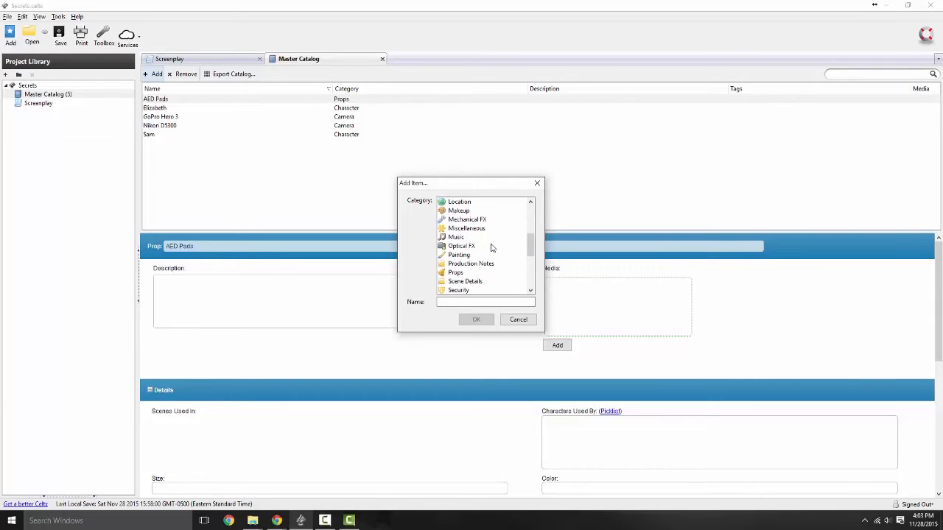
scroll(492, 262, "down", 3)
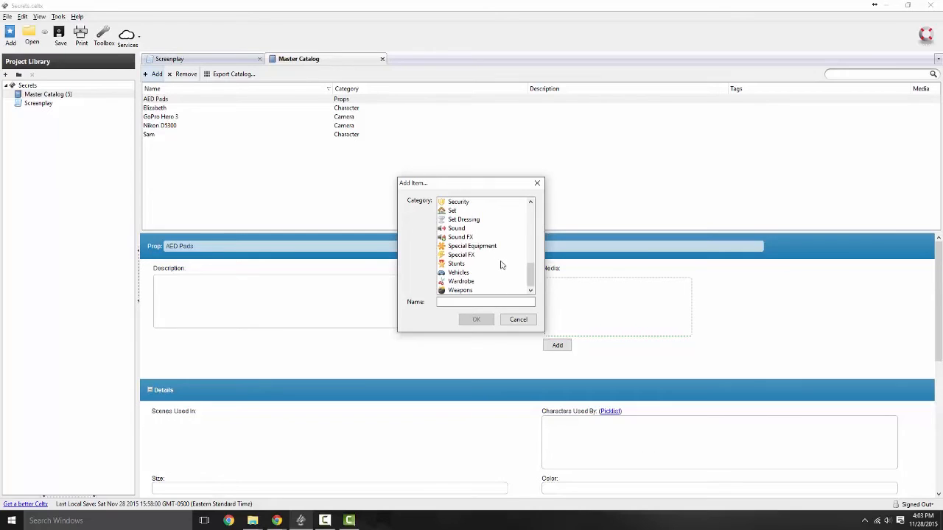
left_click_drag(532, 273, 531, 293)
left_click(470, 273)
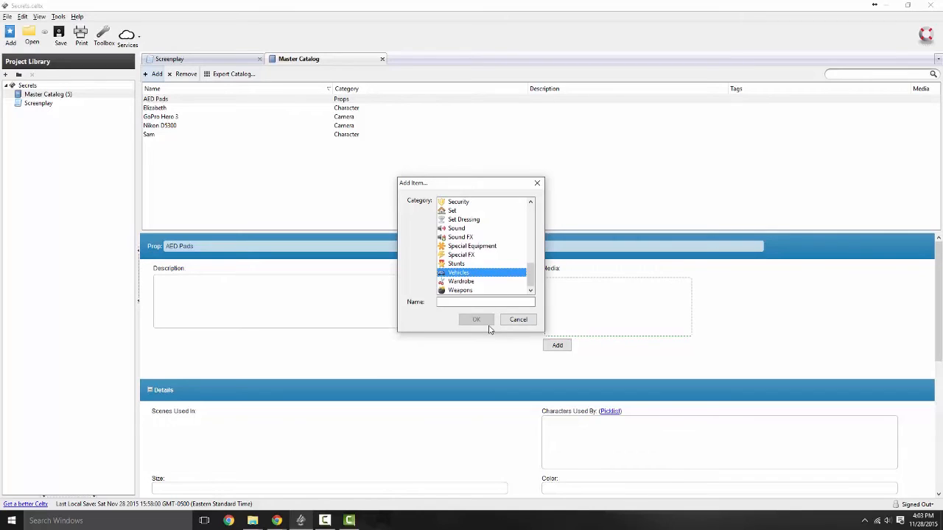
left_click(459, 303)
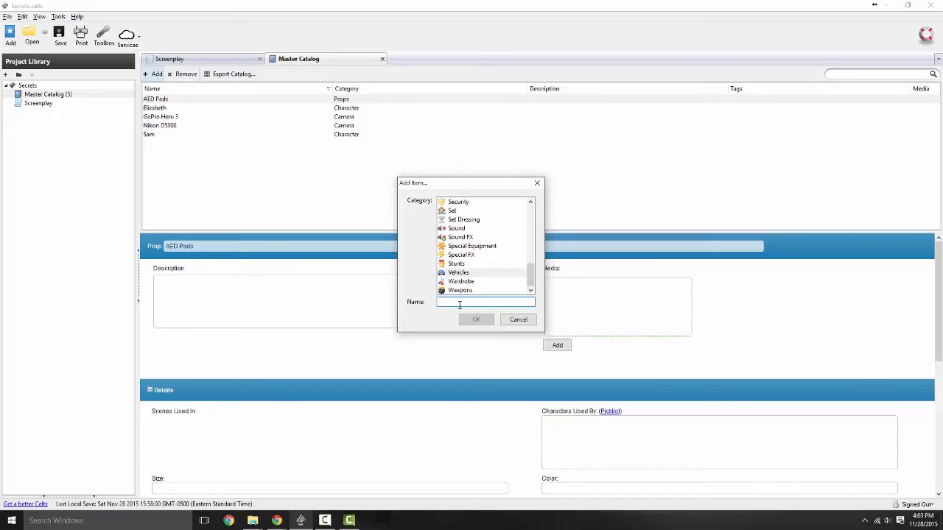
type("Entrance Vehicle")
Step: Add the Entrance Vehicle item and set its description to '2015 Ford Fusion'
left_click(477, 319)
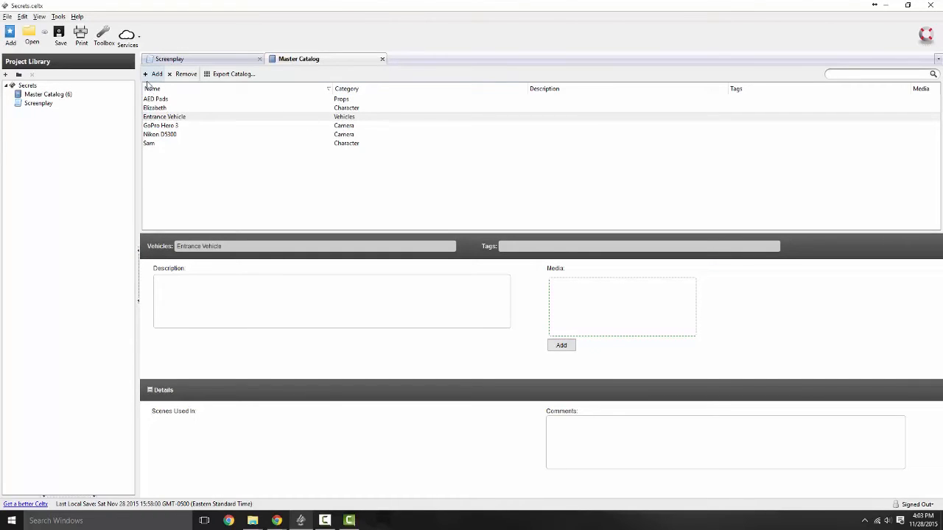
left_click(448, 320)
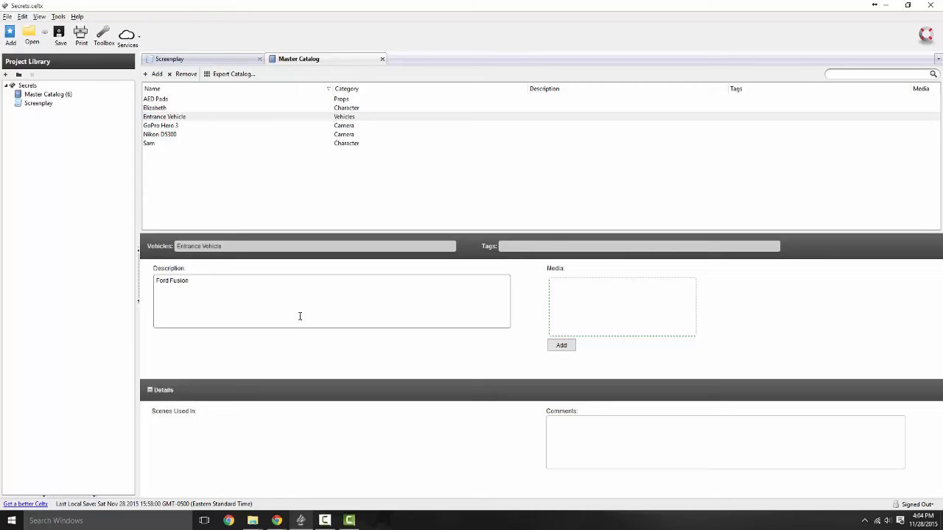
type("2015")
Step: Tag the vehicle 'fusion' and cancel the media file picker without attaching anything
left_click(504, 247)
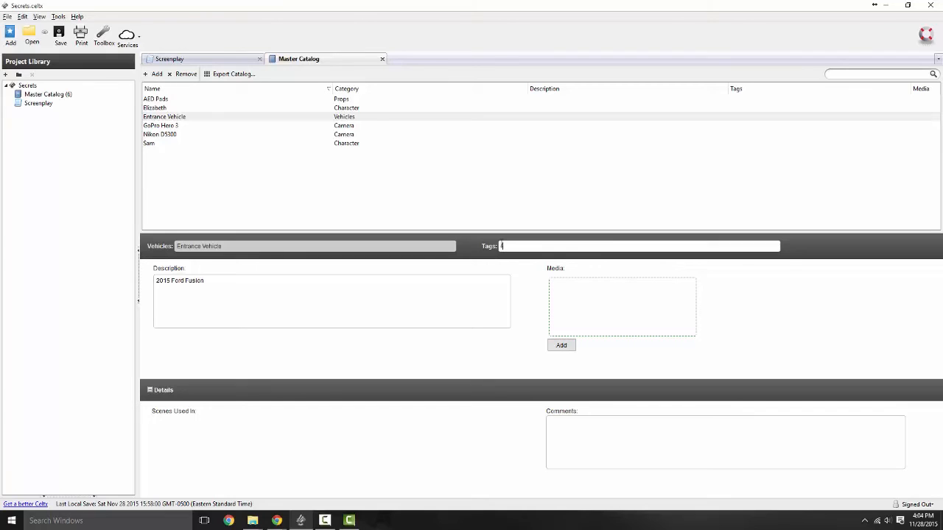
type("fusion")
left_click(562, 345)
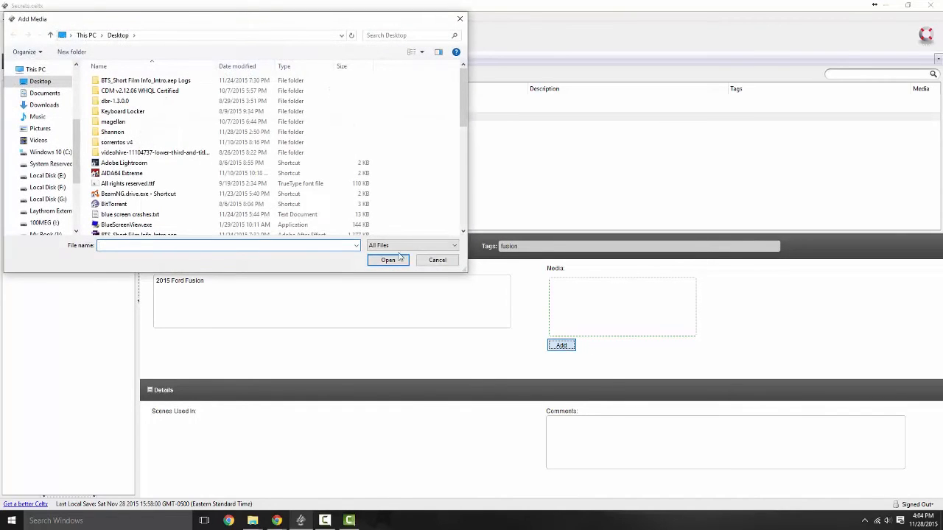
left_click(440, 258)
Step: Check the comments box and Sam's entry, then return to the screenplay
left_click(600, 437)
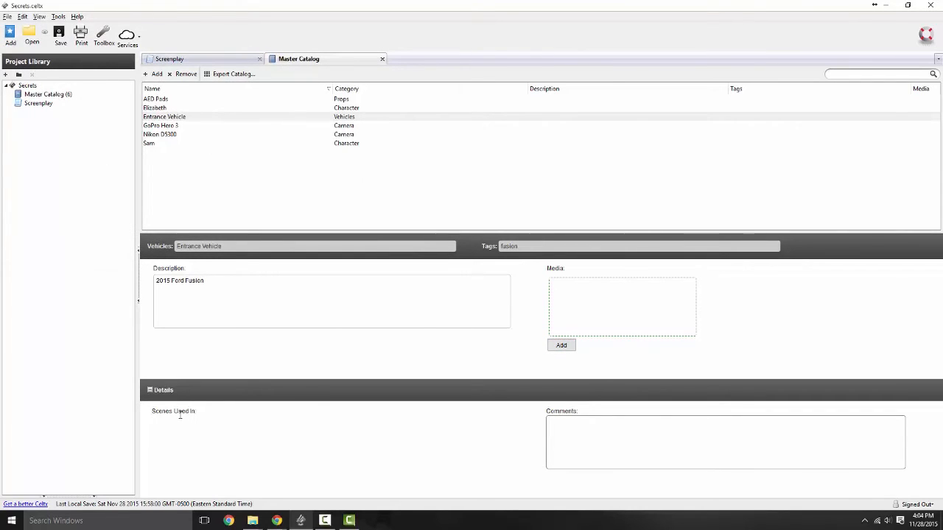
left_click(150, 394)
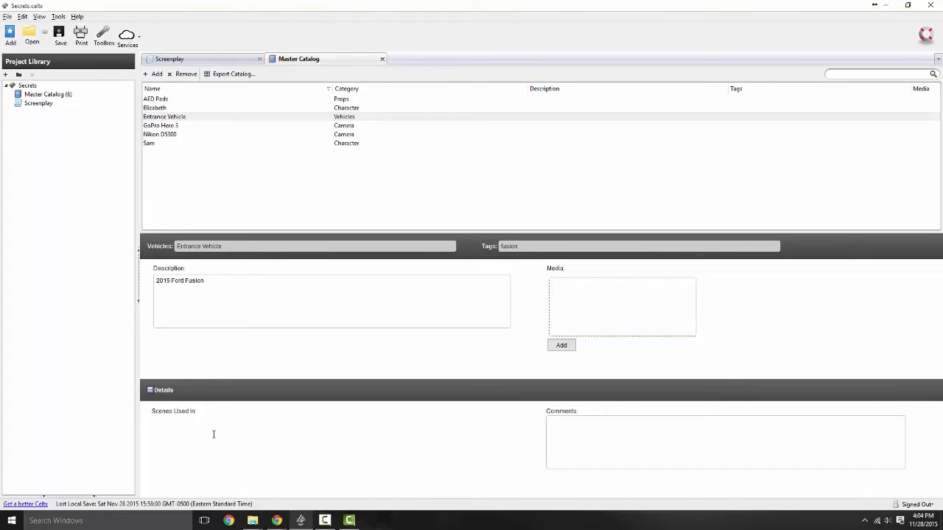
left_click(185, 158)
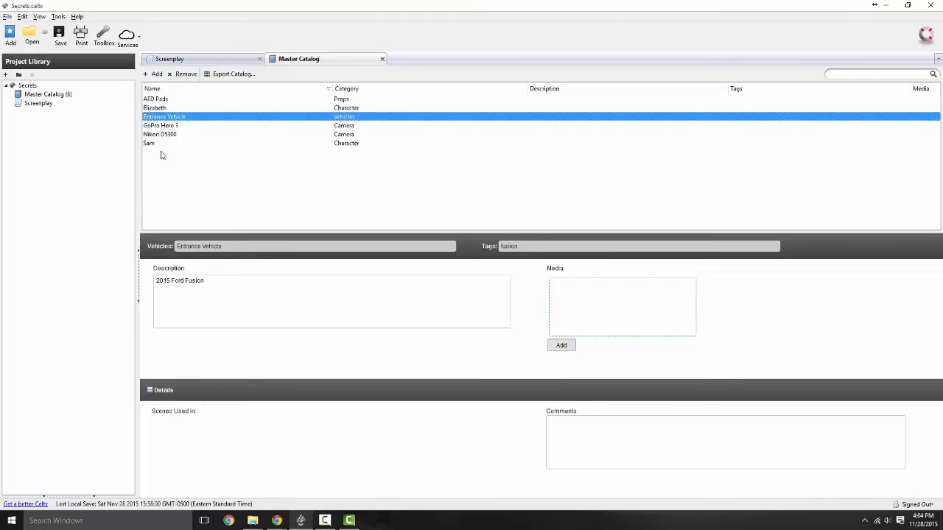
left_click(163, 143)
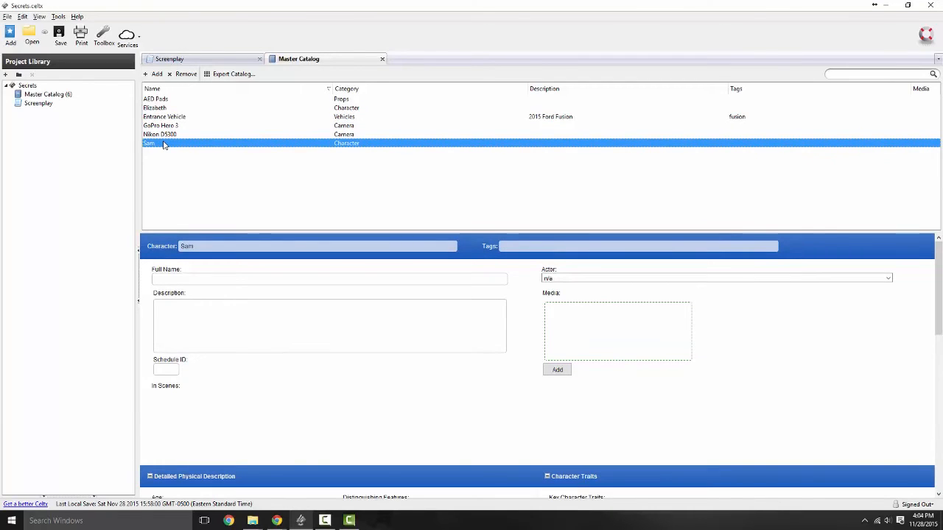
left_click(159, 118)
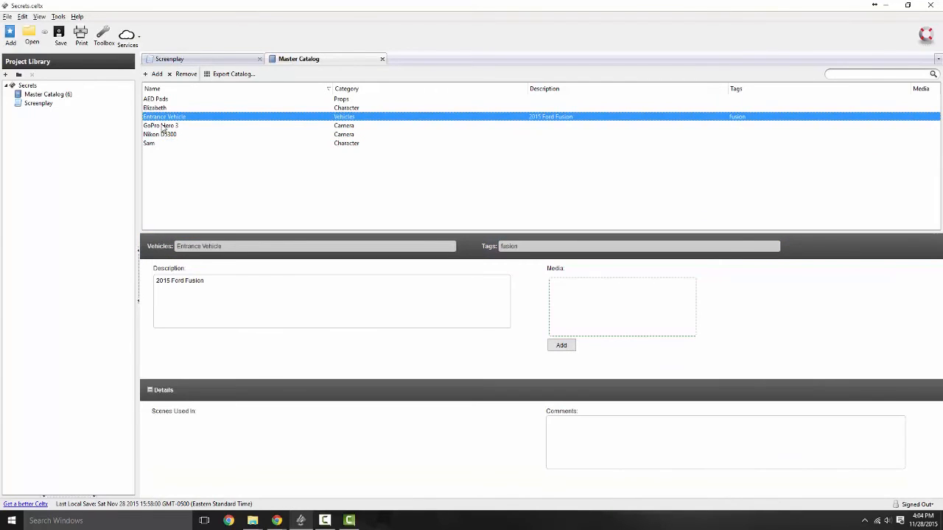
left_click(169, 59)
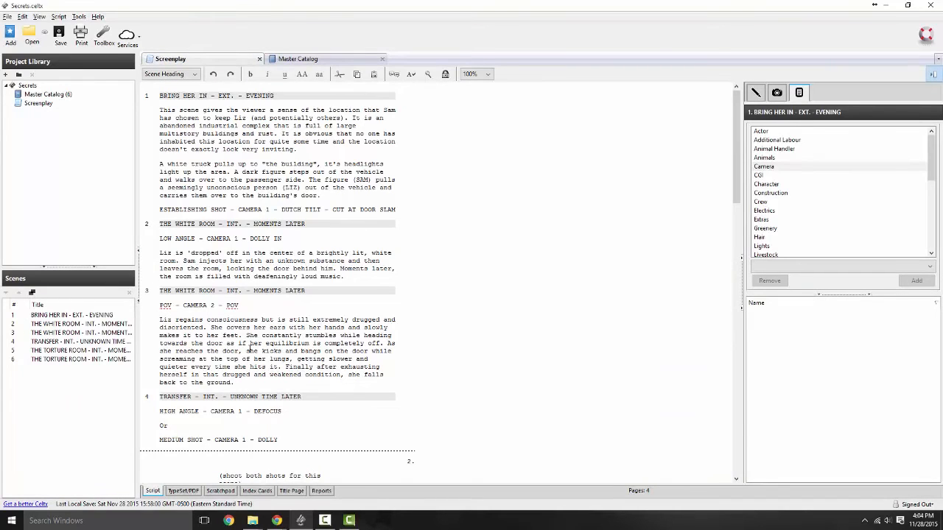
Step: Add a blank line after scene 3's action and try element types on it
key("Return")
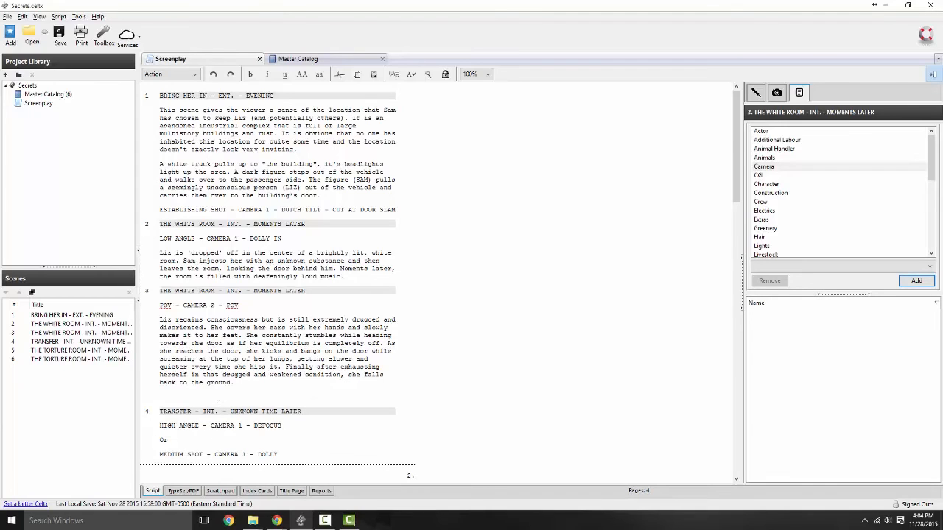
type("S")
key("BackSpace")
key("BackSpace")
left_click(190, 78)
left_click(180, 96)
left_click(181, 110)
left_click(188, 76)
left_click(153, 112)
Step: Make the new line a Character element reading SAM
left_click(180, 397)
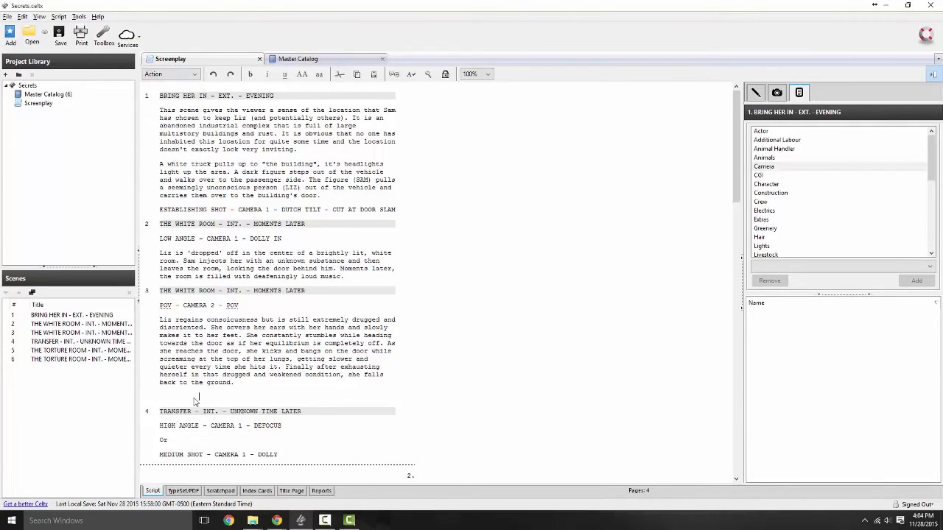
left_click(185, 74)
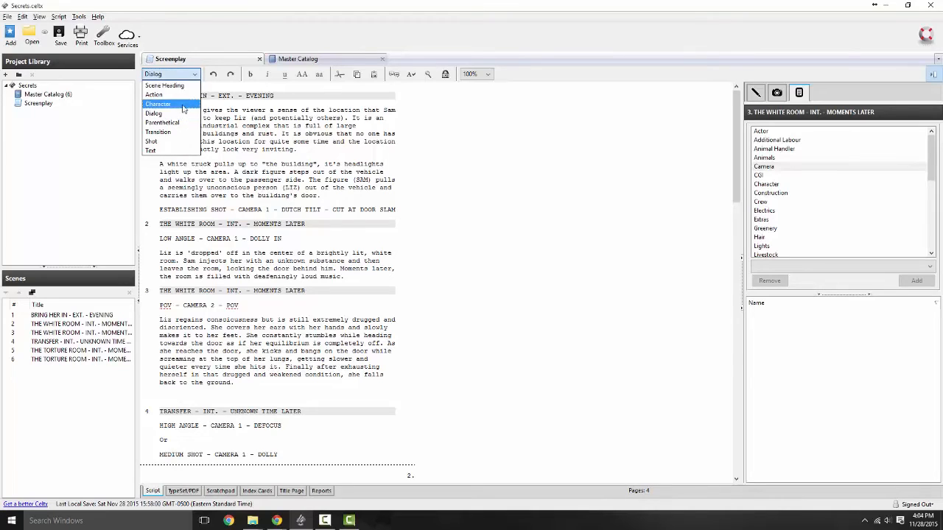
left_click(184, 102)
type("S")
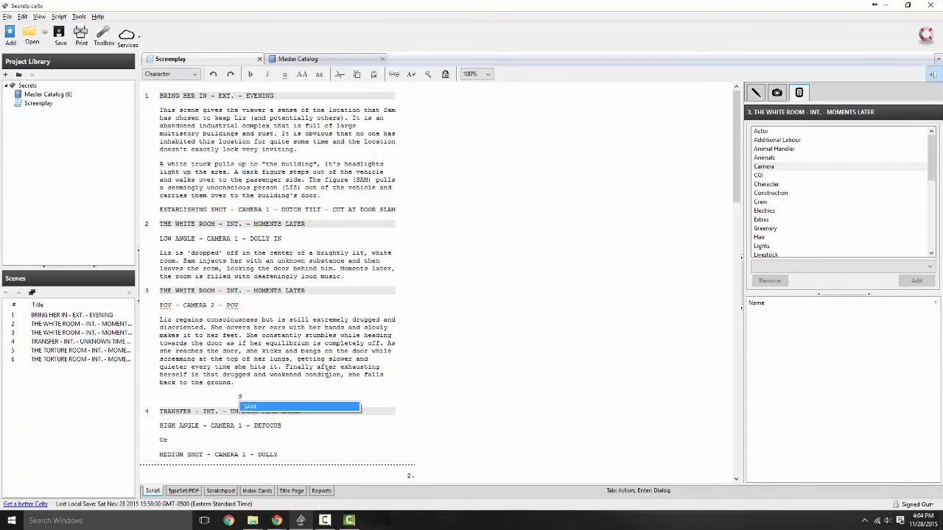
key("Return")
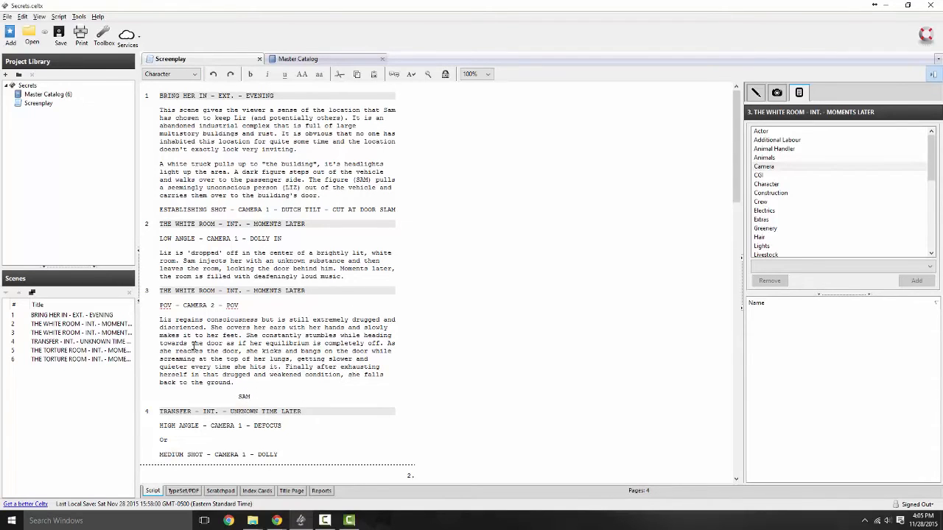
Step: Check Sam's scenes in the Master Catalog, then add the dialogue 'Blah Blah Blah' under SAM
left_click(305, 60)
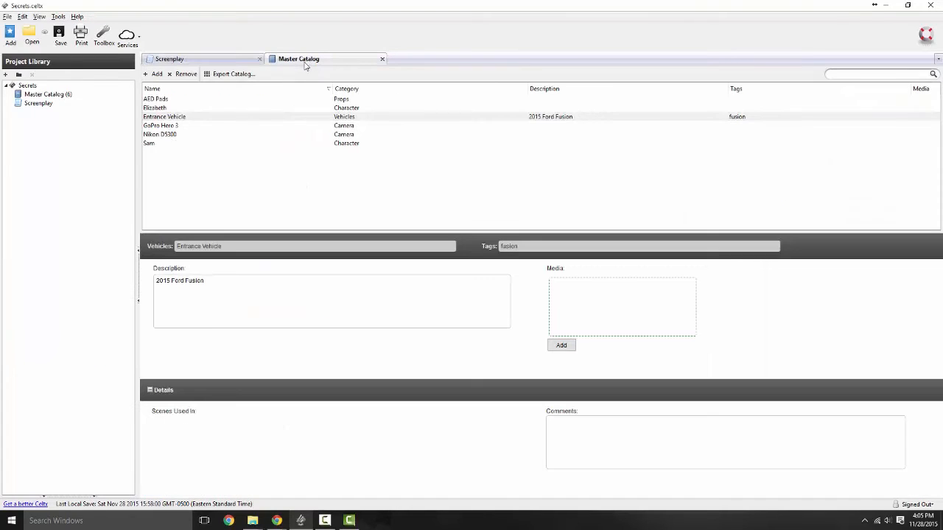
left_click(153, 145)
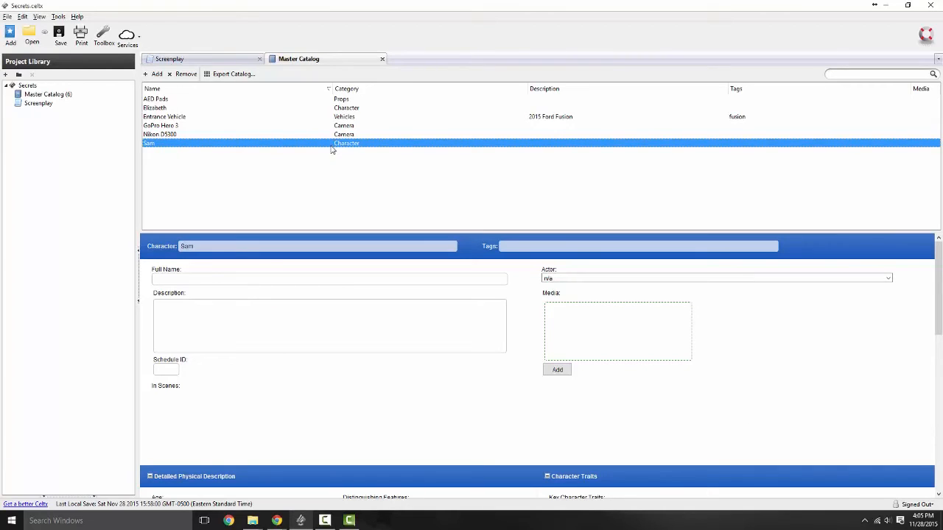
left_click(310, 404)
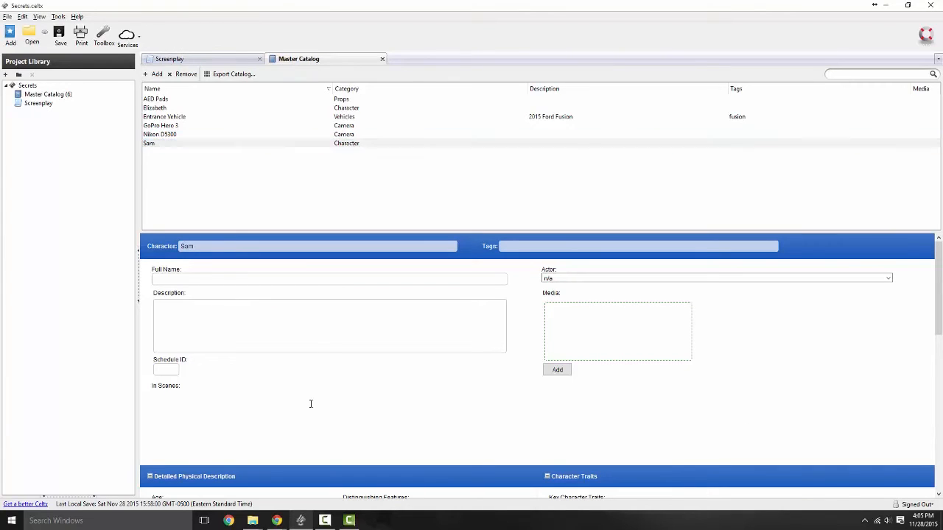
scroll(311, 390, "down", 4)
scroll(311, 391, "up", 4)
left_click(208, 62)
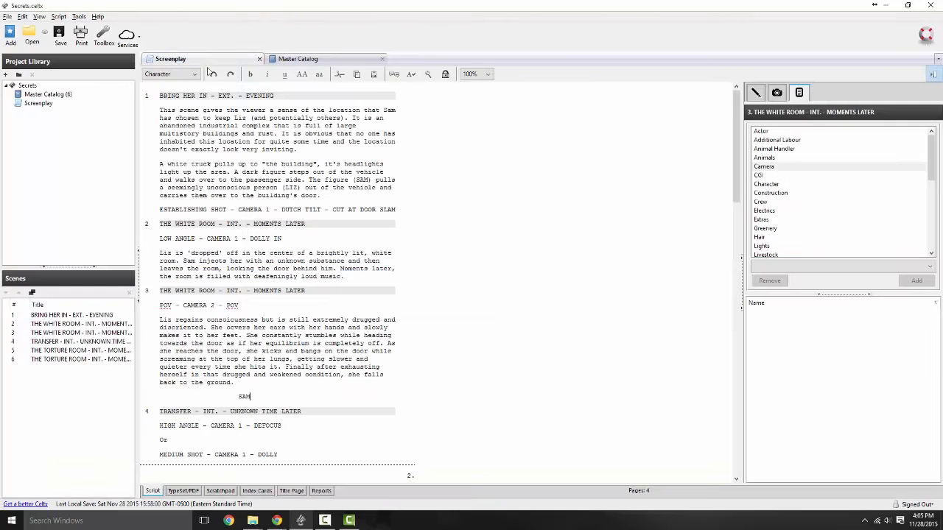
key("Return")
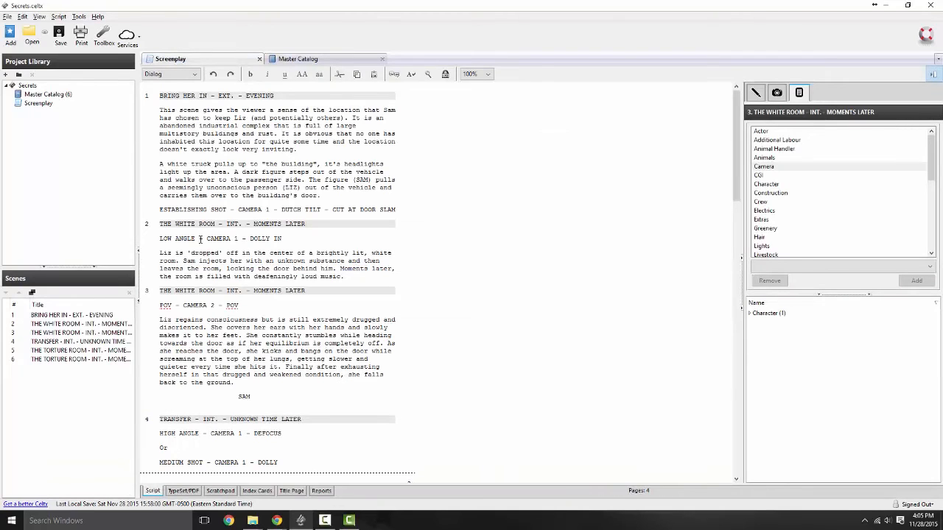
type("Blah Blah Blah")
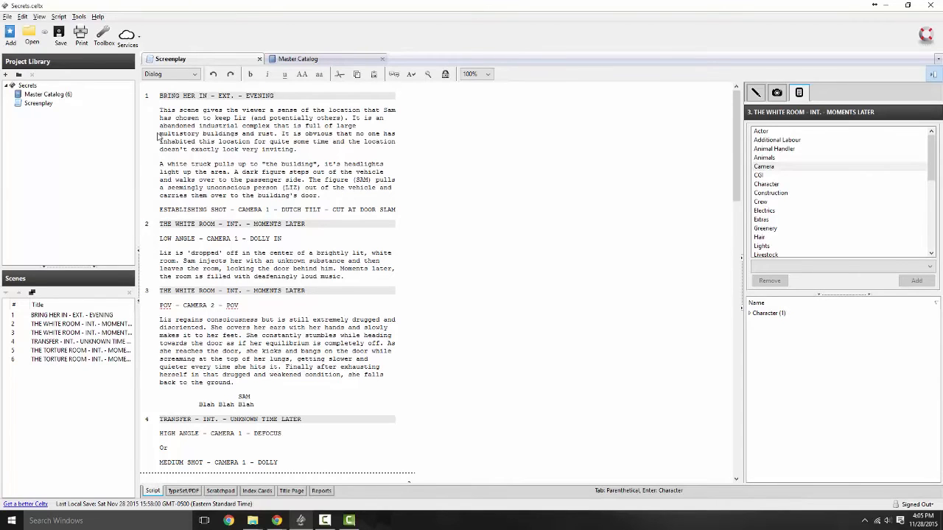
Step: Save the project and review Sam's scene 3 listing and the Entrance Vehicle entry
left_click(59, 36)
left_click(298, 59)
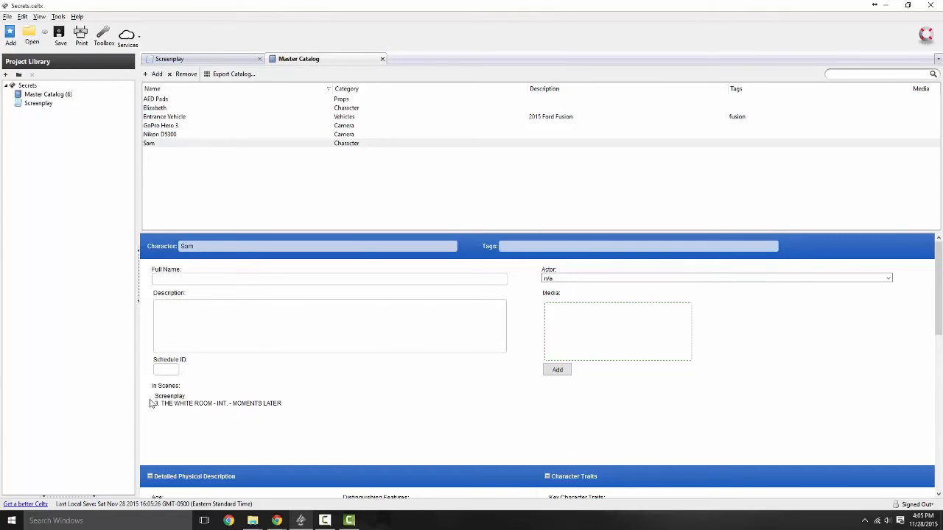
left_click_drag(155, 404, 284, 403)
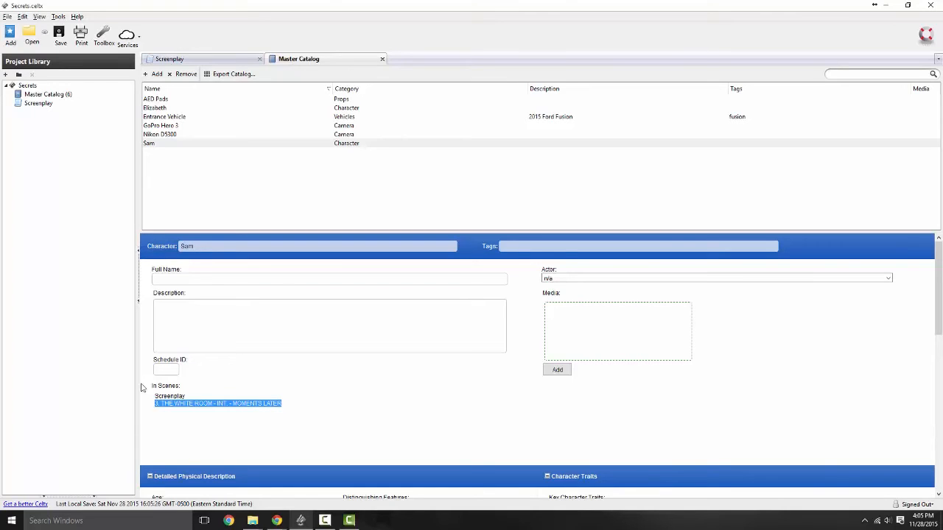
left_click(333, 392)
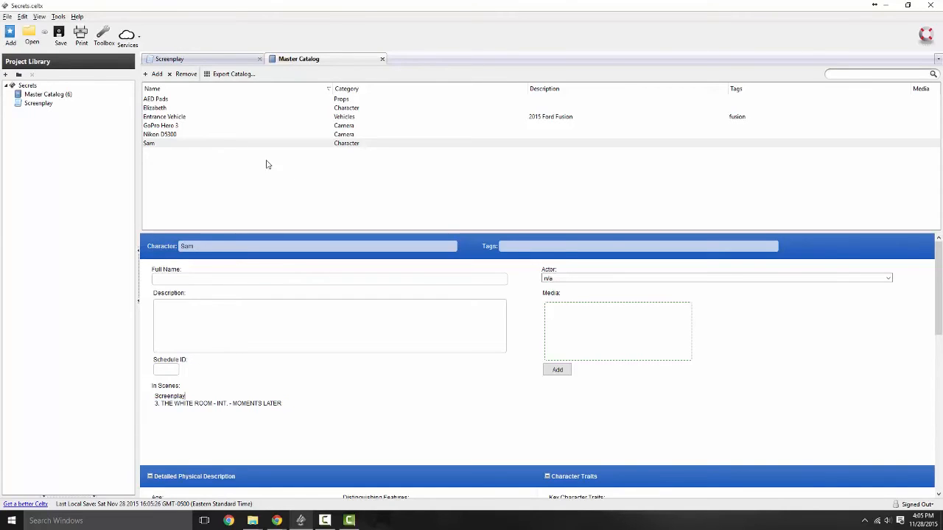
left_click(196, 116)
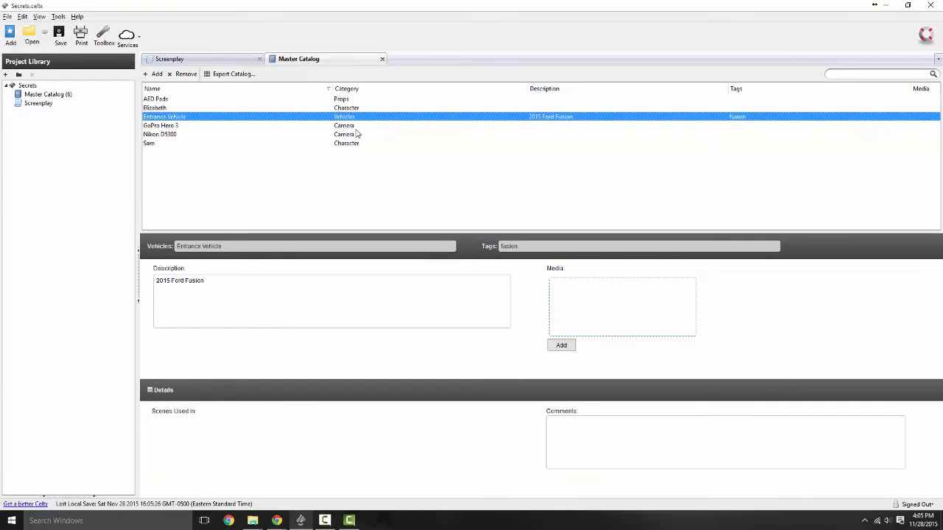
left_click(200, 60)
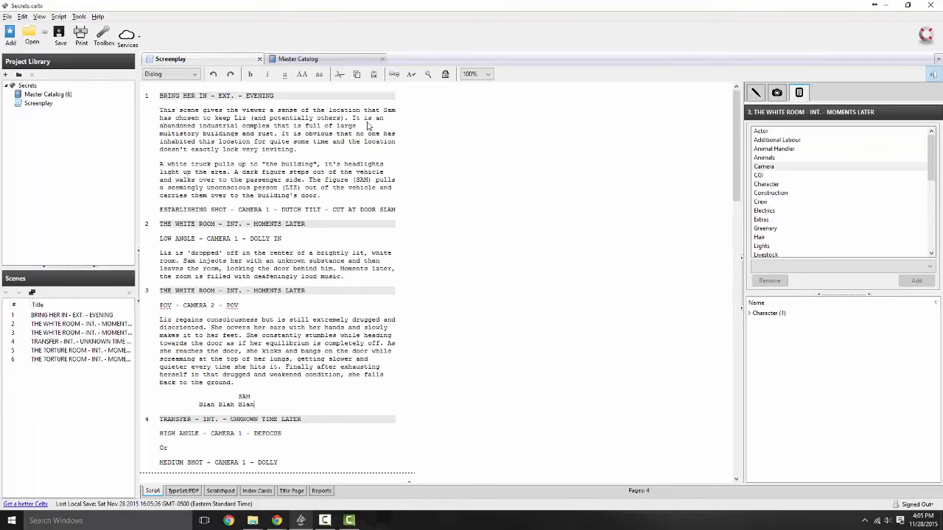
Step: Replace 'white truck' in scene 1's action with 'The Entrance Vehicle'
left_click(321, 150)
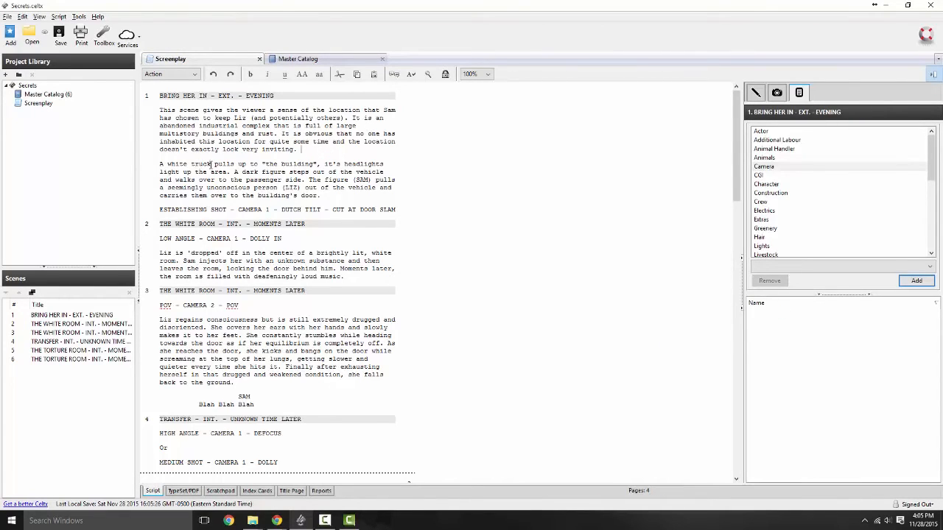
left_click_drag(211, 164, 157, 164)
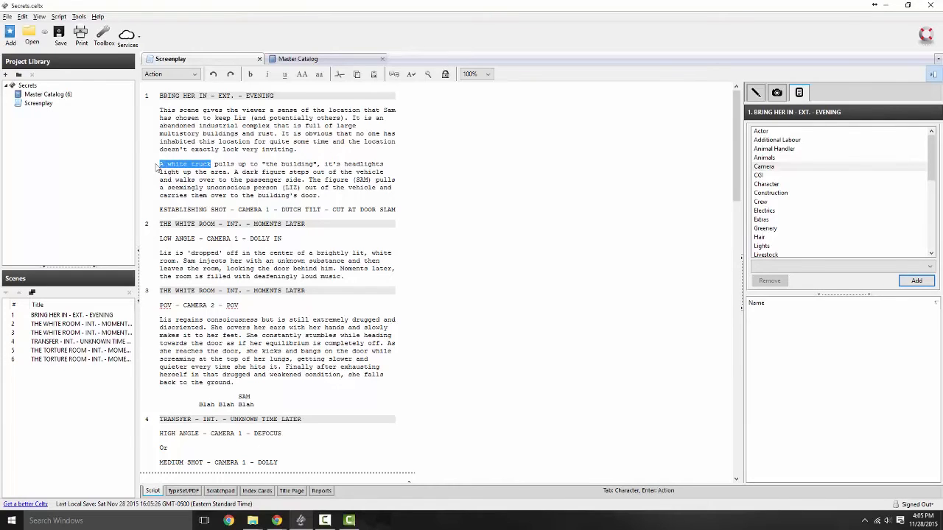
type("The Ente")
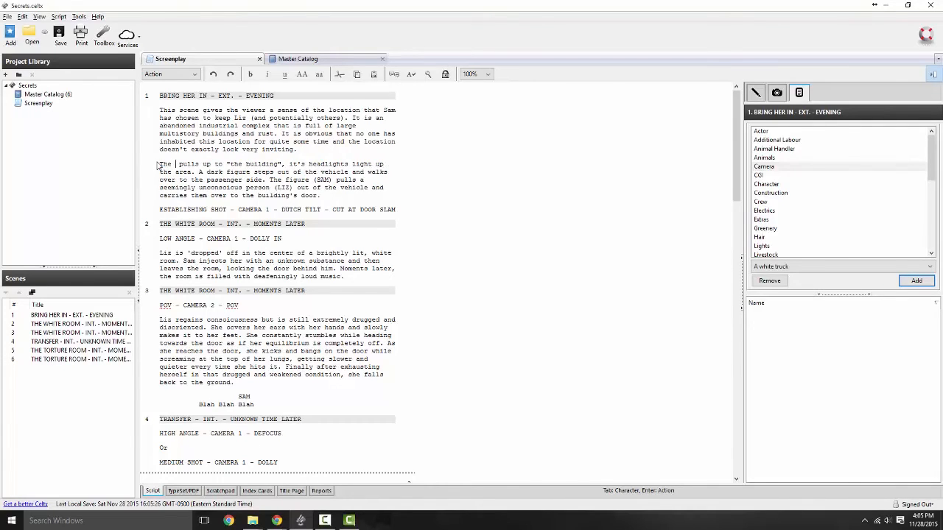
type("ance Vhi")
key("BackSpace")
key("BackSpace")
type("ehicle")
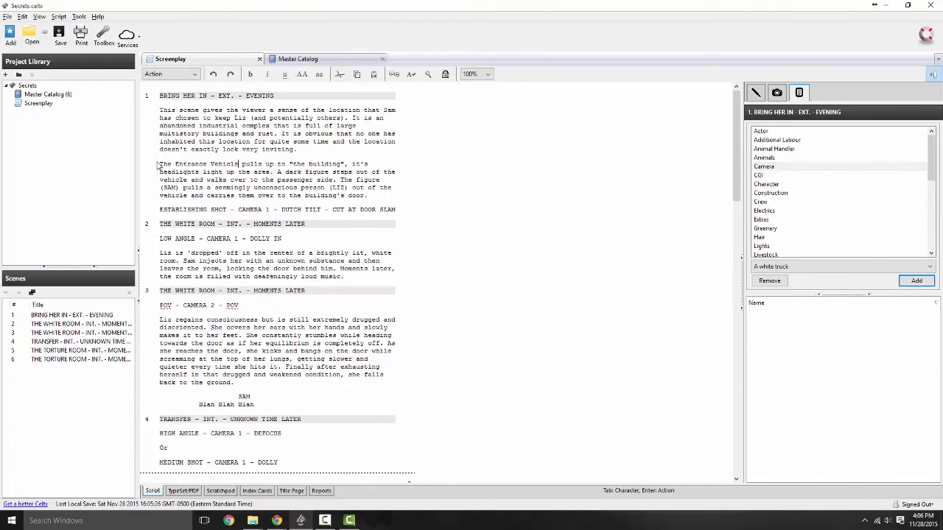
Step: Select 'Entrance Vehicle' in the script, try its context menu, and check the Master Catalog
left_click_drag(238, 164, 176, 164)
right_click(177, 162)
left_click(204, 260)
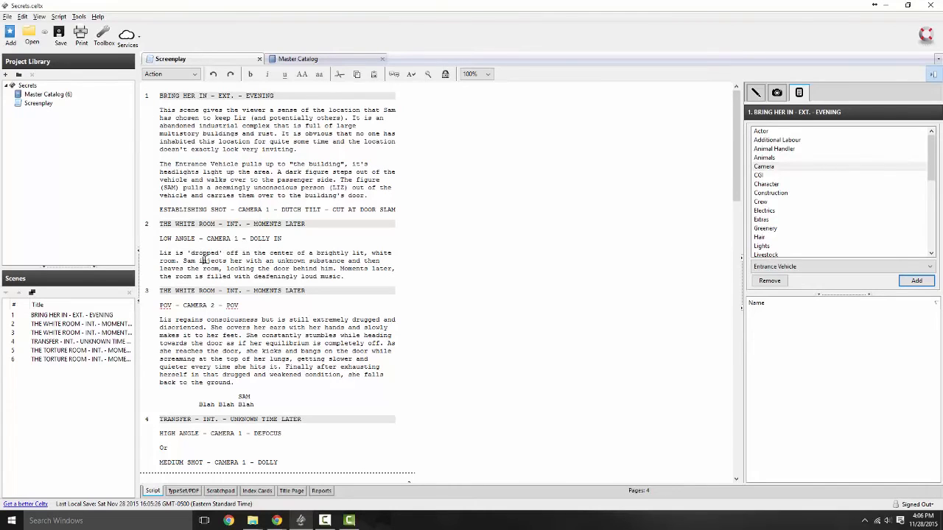
left_click_drag(177, 165, 236, 164)
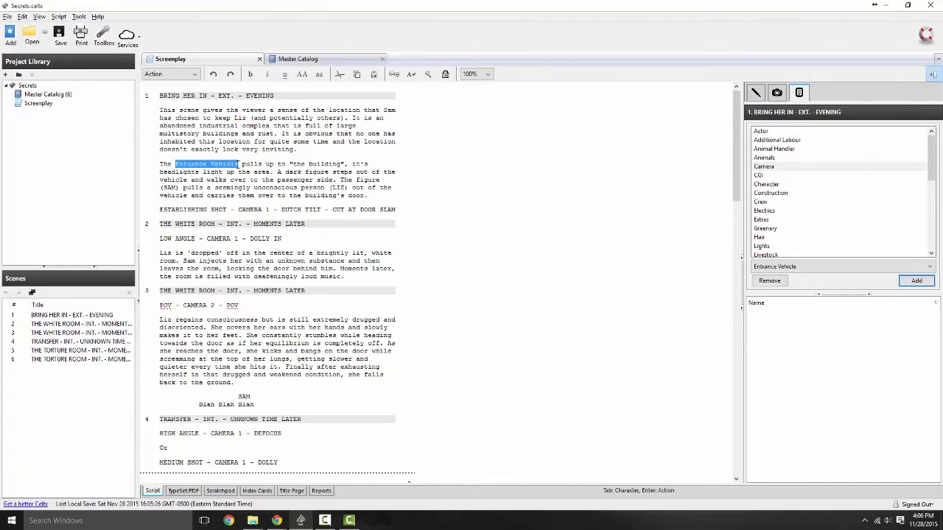
right_click(236, 164)
mouse_move(279, 211)
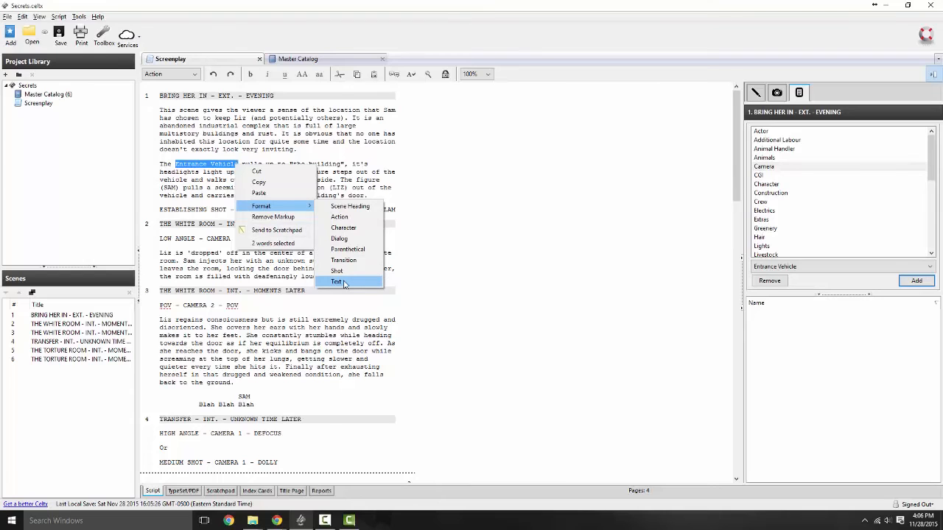
left_click(451, 168)
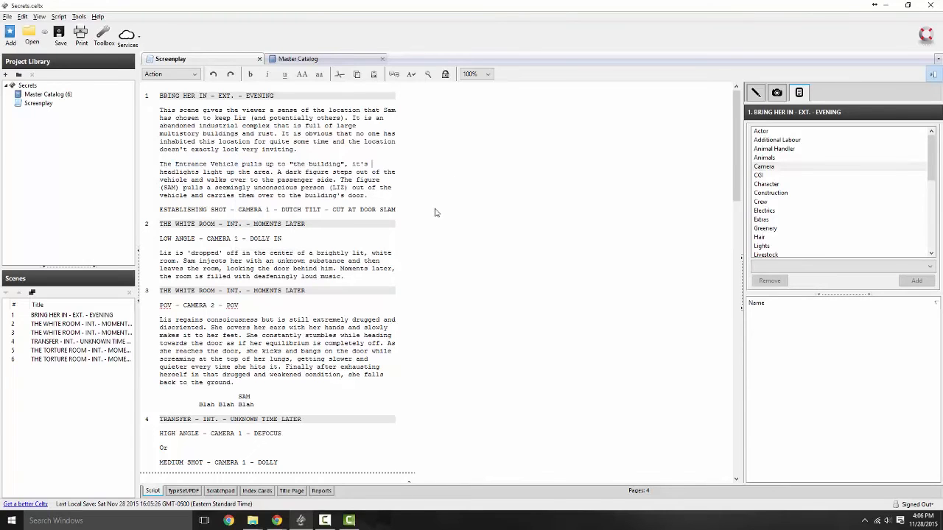
left_click(290, 61)
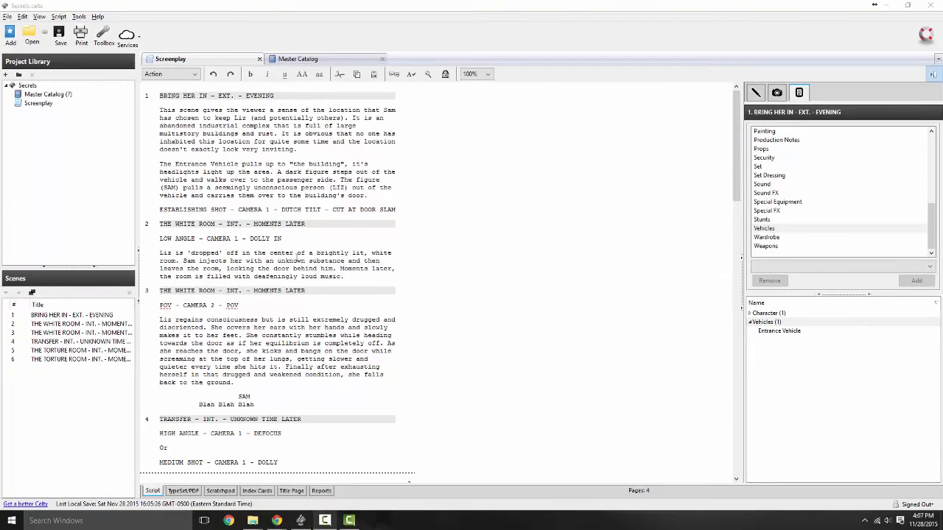
left_click_drag(176, 164, 239, 165)
left_click(177, 166)
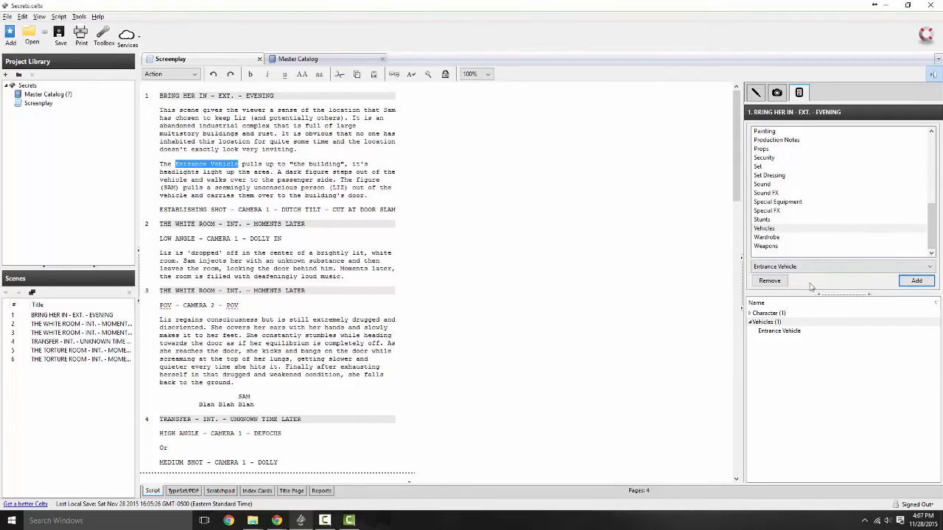
Step: Arrange scene 1's breakdown so Entrance Vehicle is listed under Vehicles
left_click(770, 283)
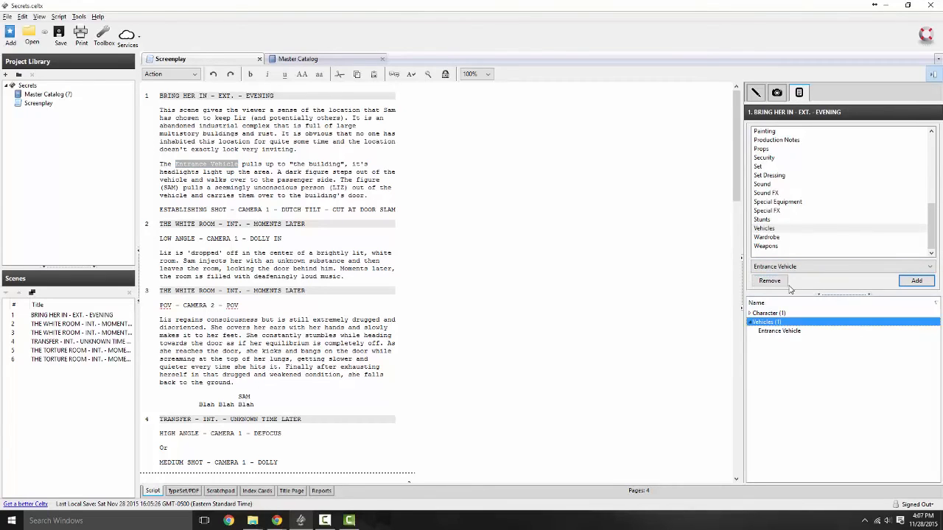
left_click(789, 332)
left_click(778, 286)
left_click(794, 331)
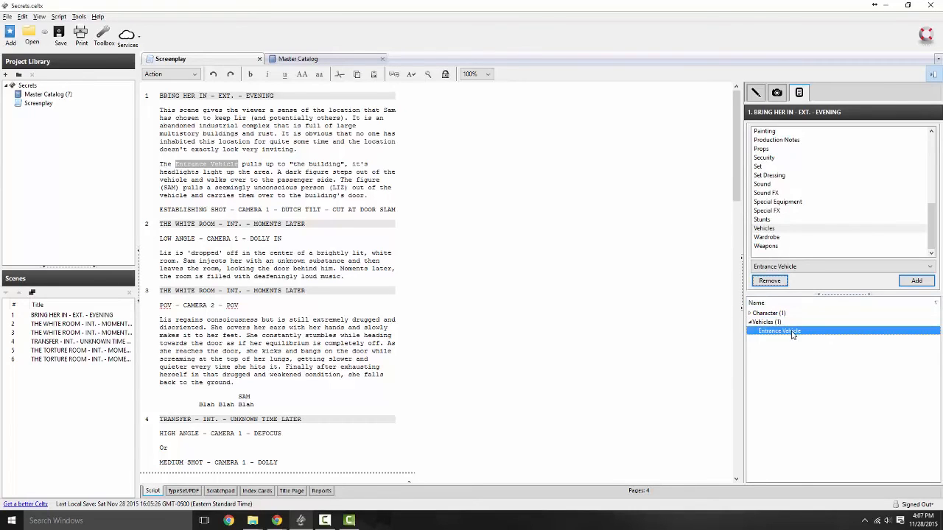
left_click(782, 287)
left_click(779, 331)
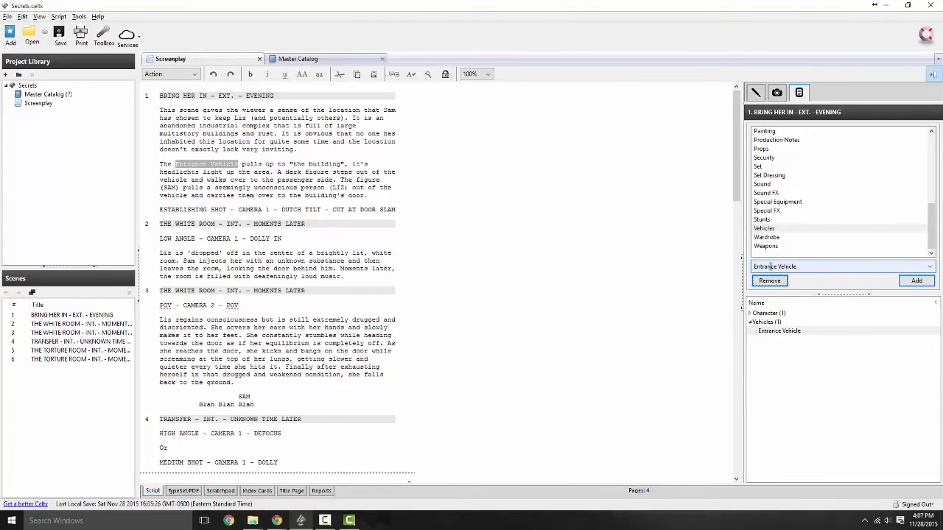
Step: Review the Entrance Vehicle entry and its scene in the Master Catalog
left_click(289, 59)
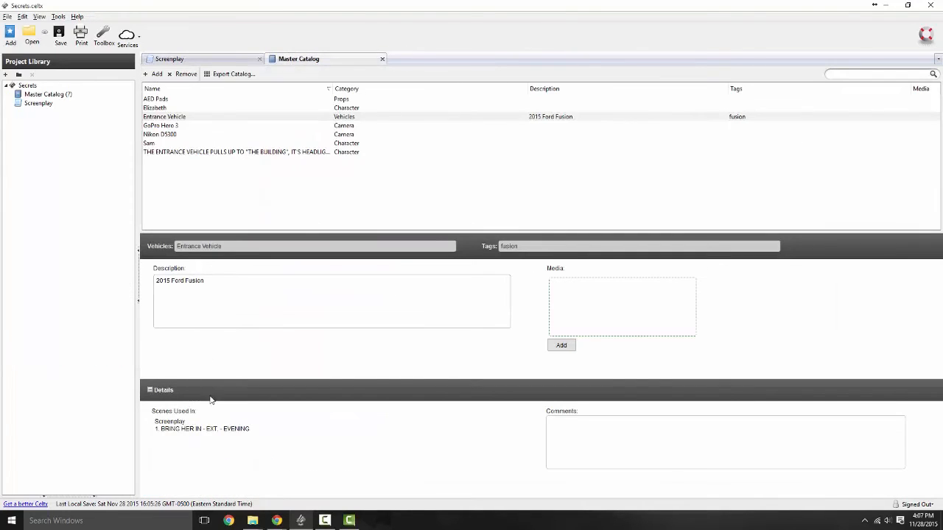
left_click(158, 127)
left_click(159, 117)
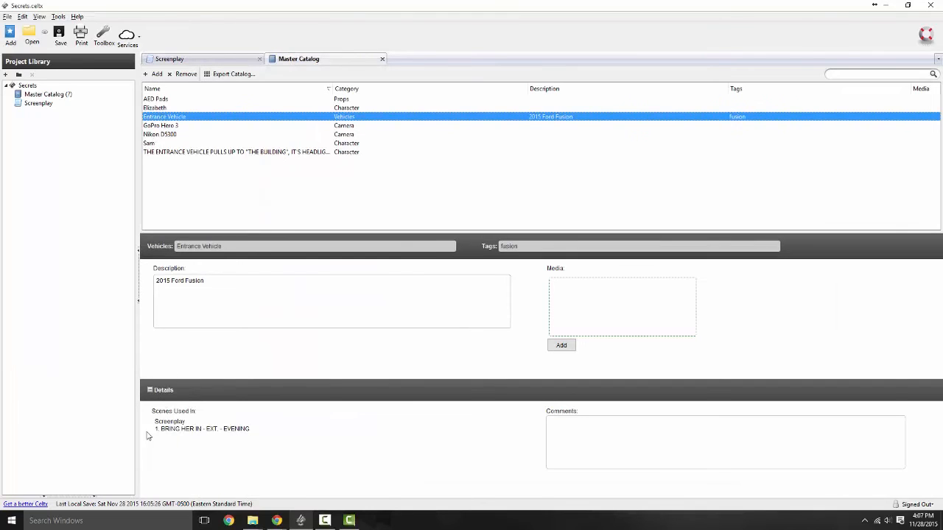
left_click_drag(157, 432, 279, 487)
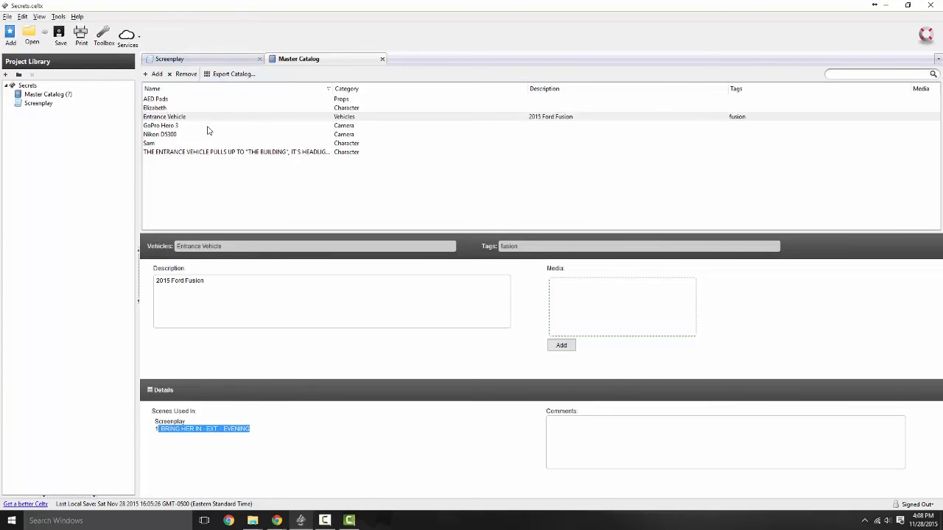
Step: Remove the stray 'THE ENTRANCE VEHICLE PULLS UP…' Character entry and confirm
left_click(212, 153)
right_click(212, 152)
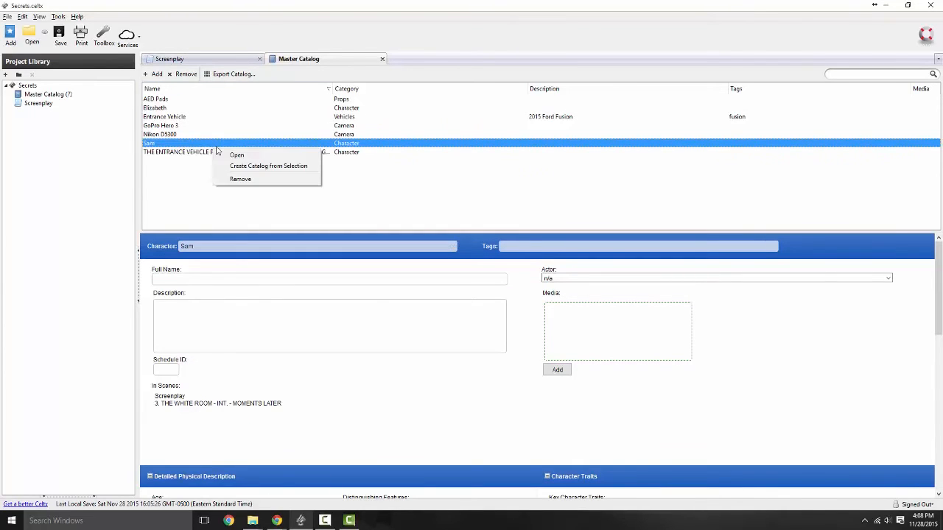
left_click(183, 180)
right_click(184, 153)
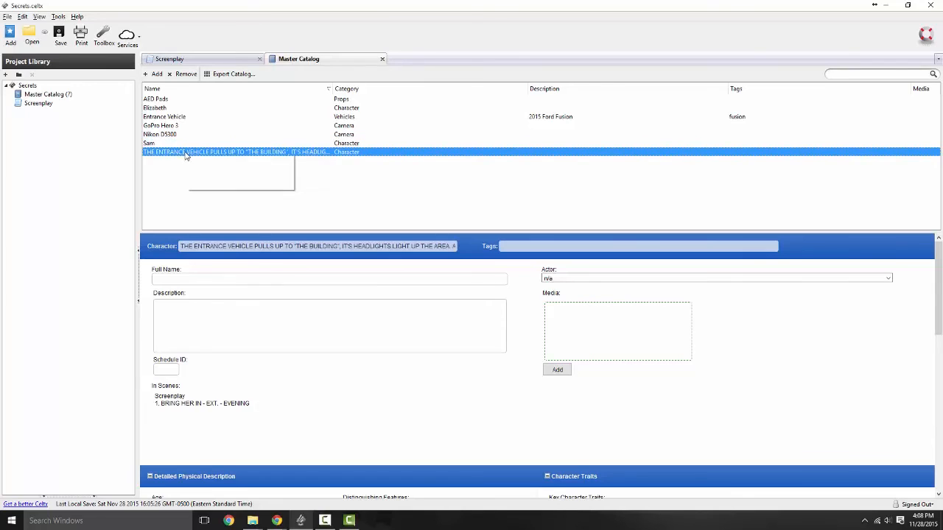
left_click(231, 185)
left_click(449, 278)
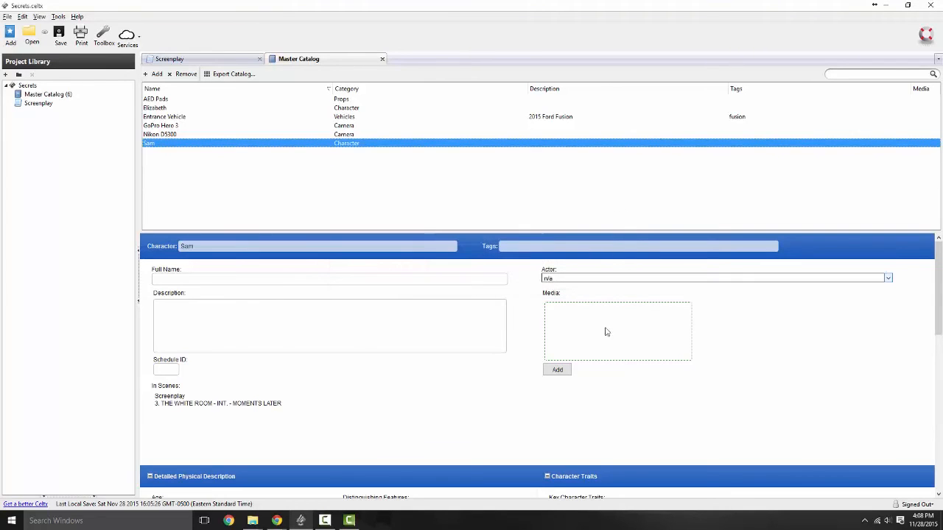
Step: Fill in Sam's full name in the character form
left_click(194, 280)
type("Samual Kno")
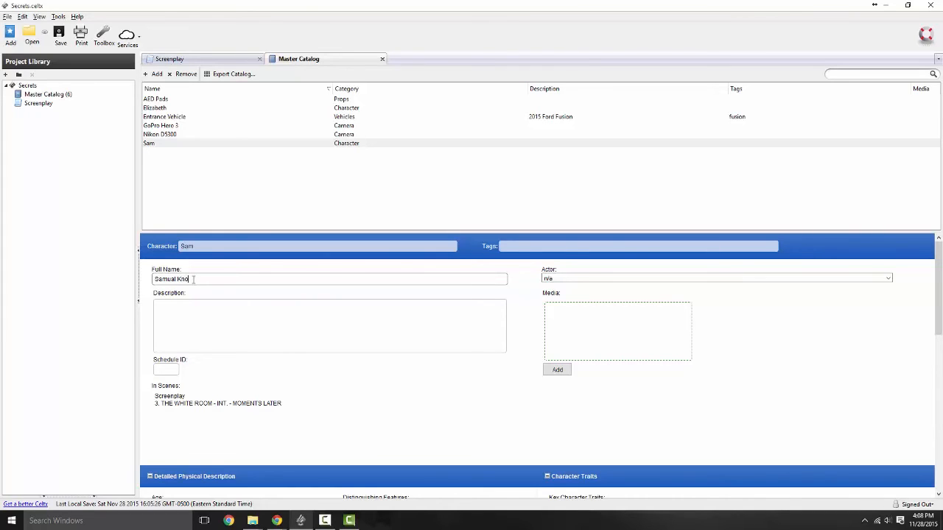
left_click(559, 280)
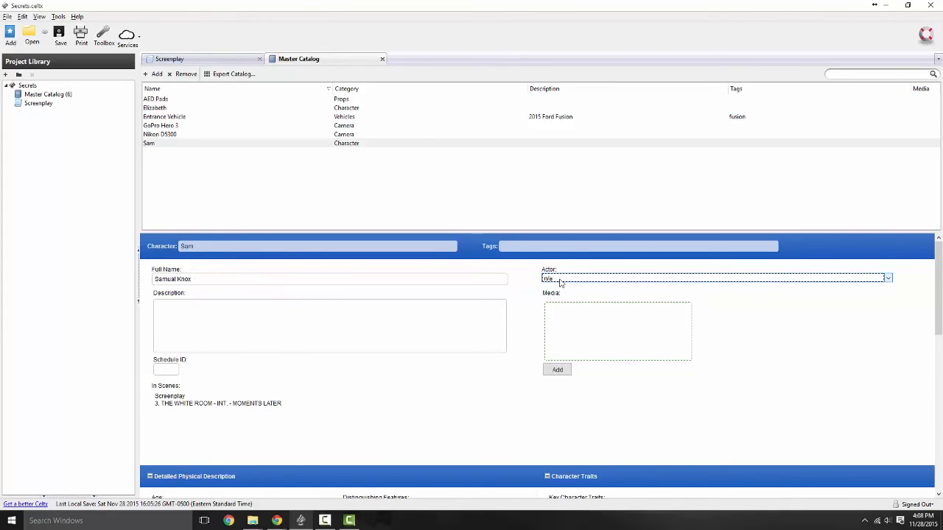
Step: Add a new Actor catalog item named with the actor's name
left_click(154, 74)
left_click(466, 204)
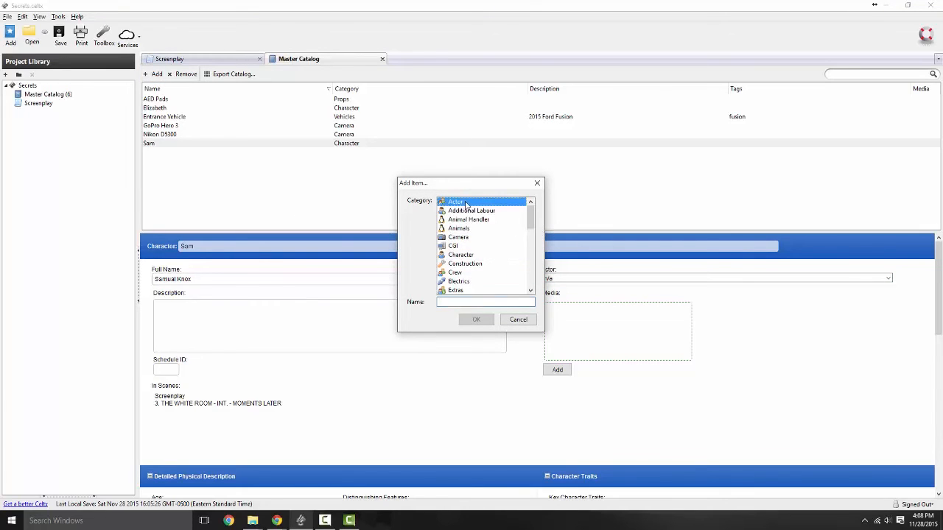
left_click(466, 302)
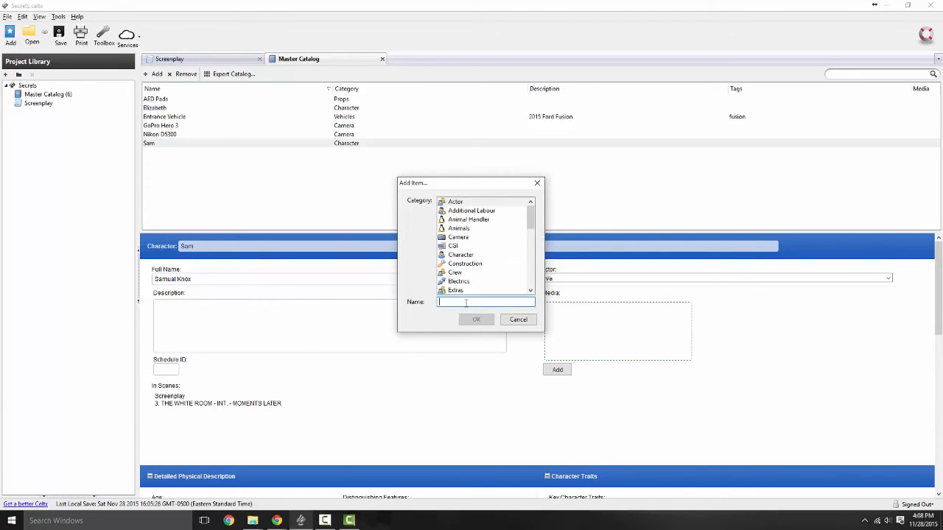
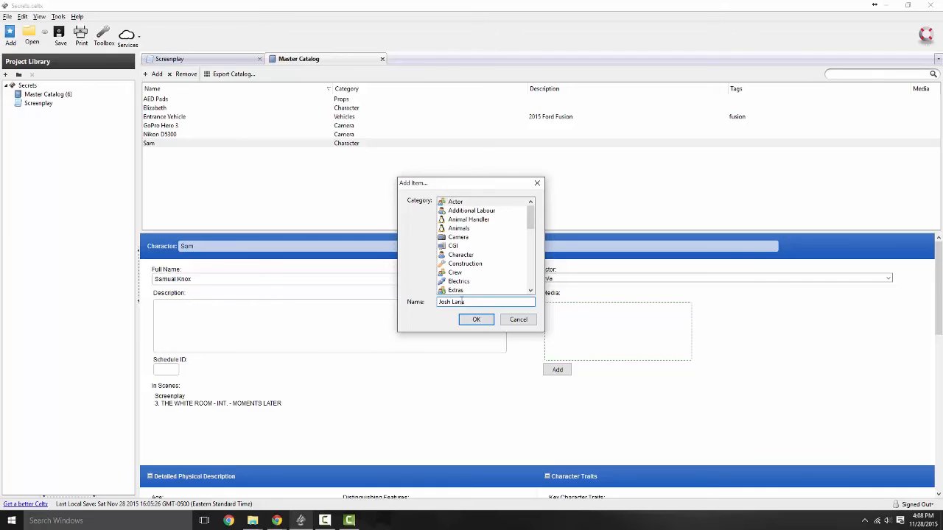
left_click(472, 319)
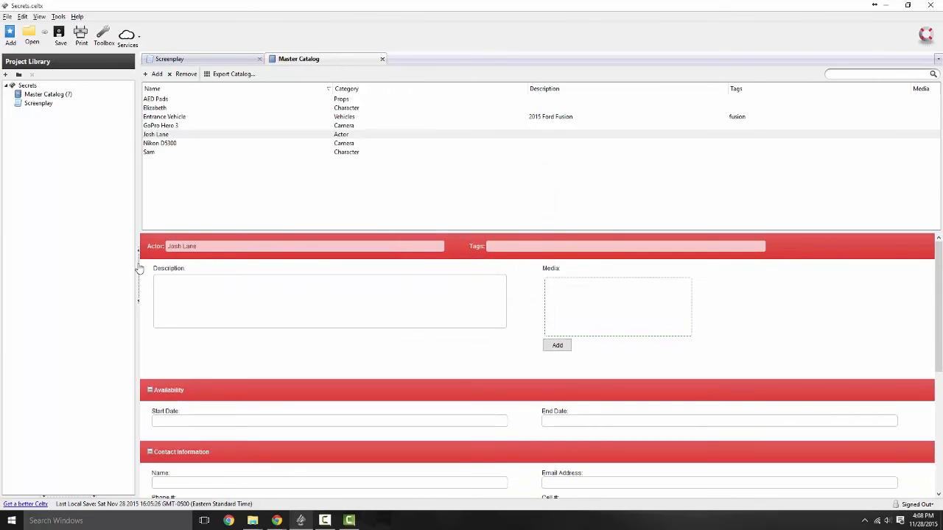
Step: Assign the newly added actor to the character Sam
left_click(188, 153)
left_click(629, 278)
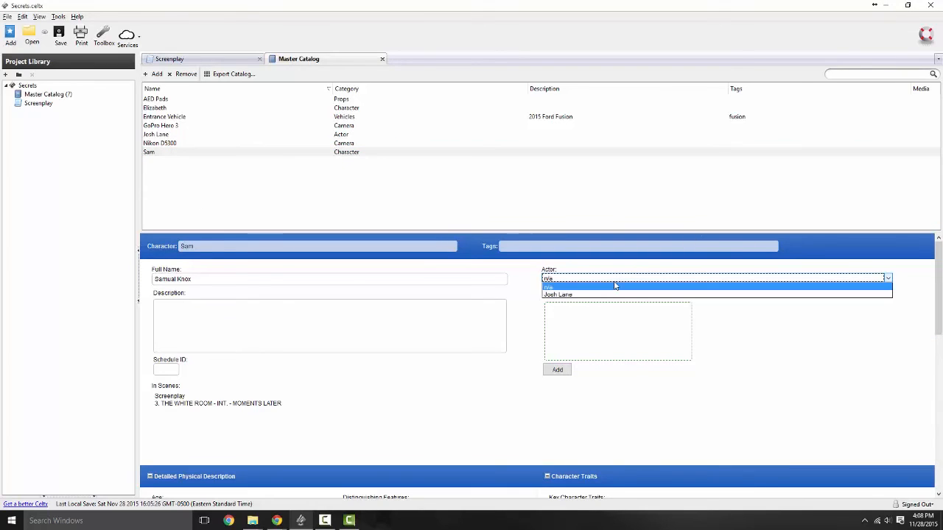
left_click(570, 293)
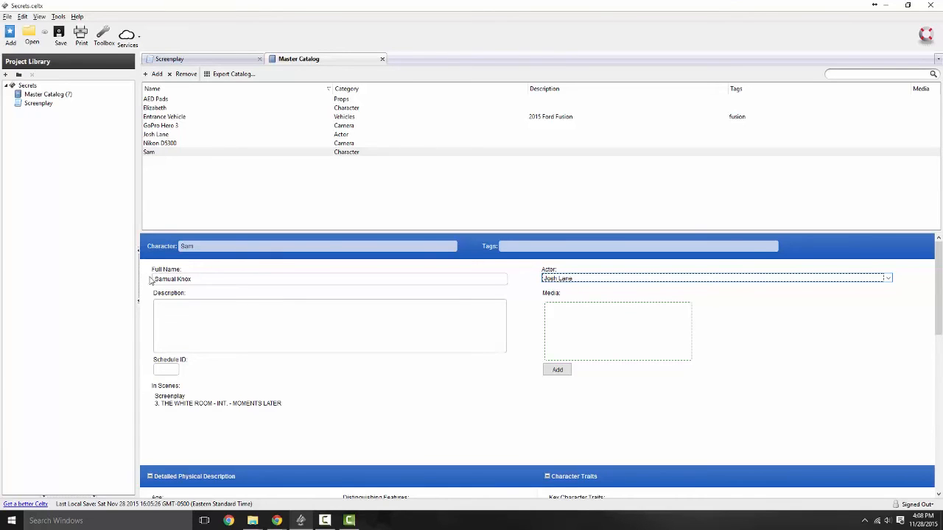
Step: Set Sam's age to 25 and look through the physical, motivation and background fields
scroll(139, 313, "down", 3)
scroll(233, 317, "up", 3)
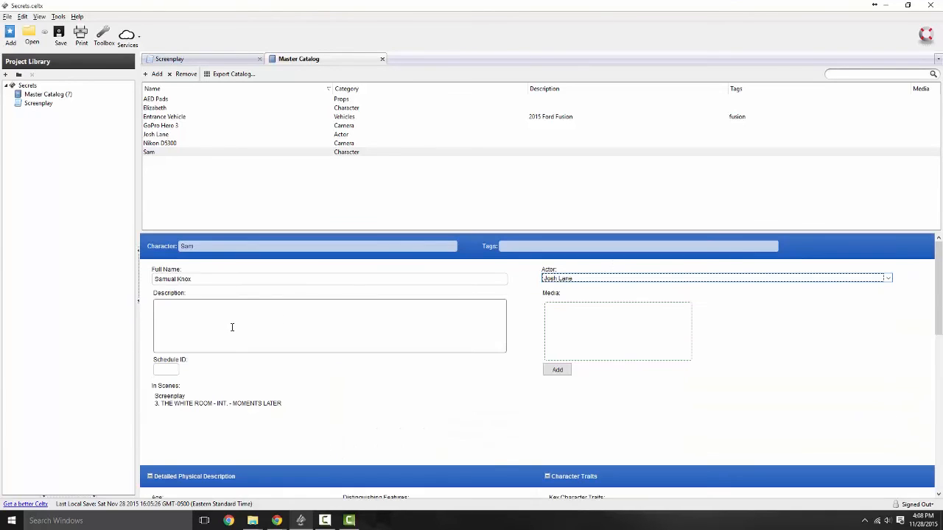
scroll(238, 310, "down", 3)
left_click(232, 308)
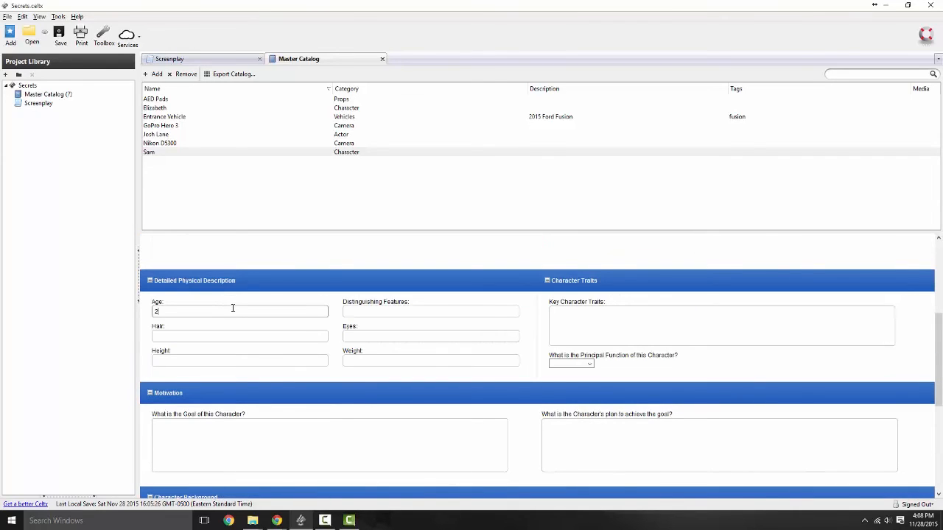
left_click(372, 312)
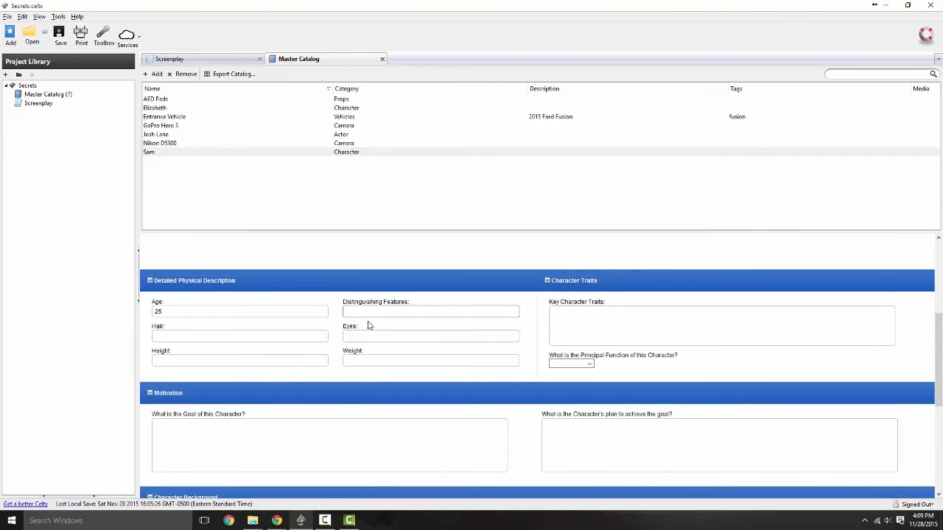
left_click(231, 331)
left_click(236, 361)
scroll(326, 326, "down", 3)
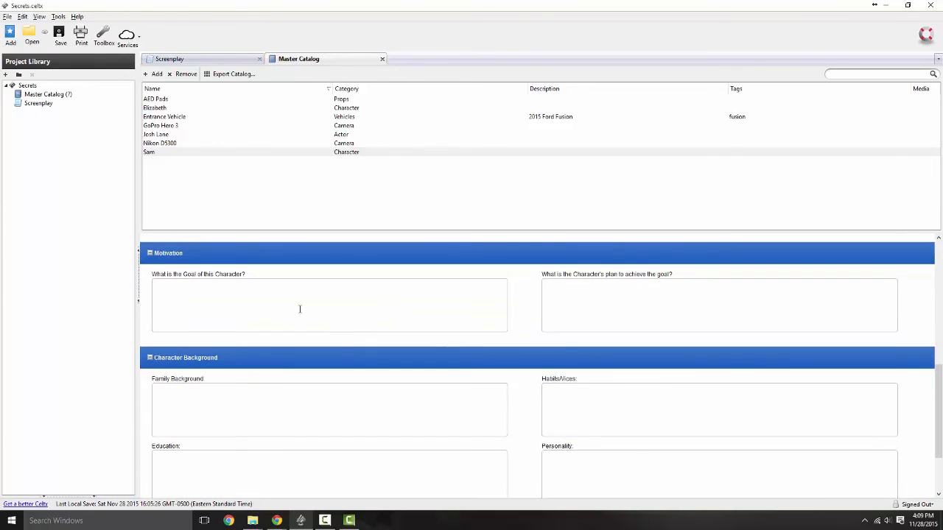
left_click(556, 291)
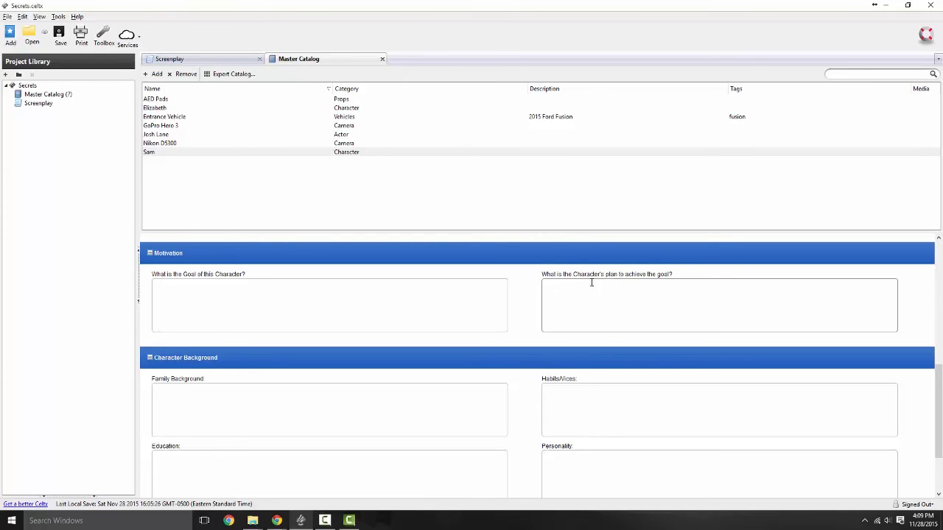
scroll(593, 282, "down", 3)
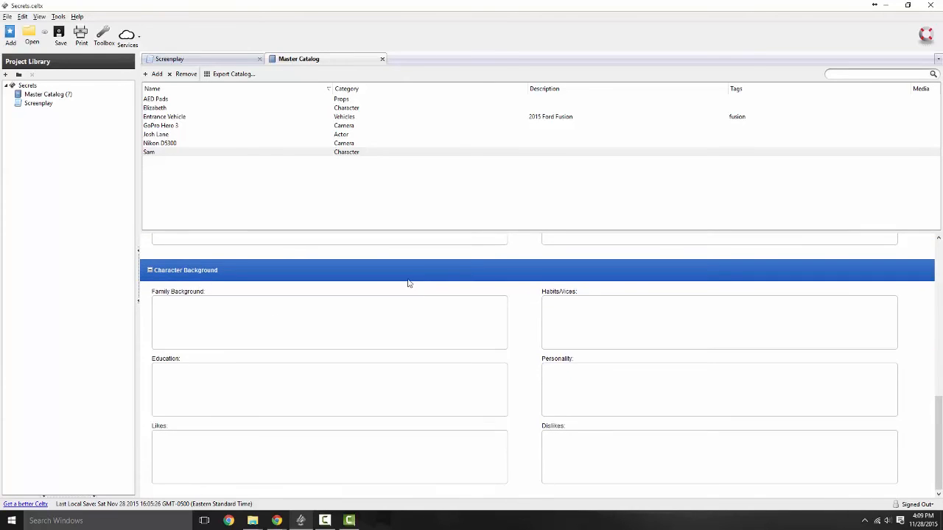
scroll(413, 287, "up", 15)
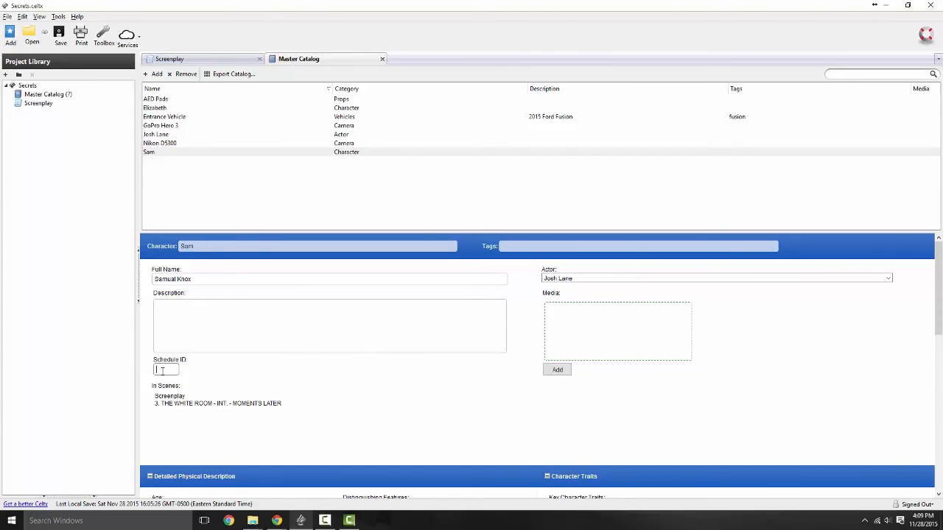
Step: Select Sam's entry in the Master Catalog
left_click_drag(162, 360, 140, 361)
left_click_drag(199, 362, 145, 364)
left_click(200, 164)
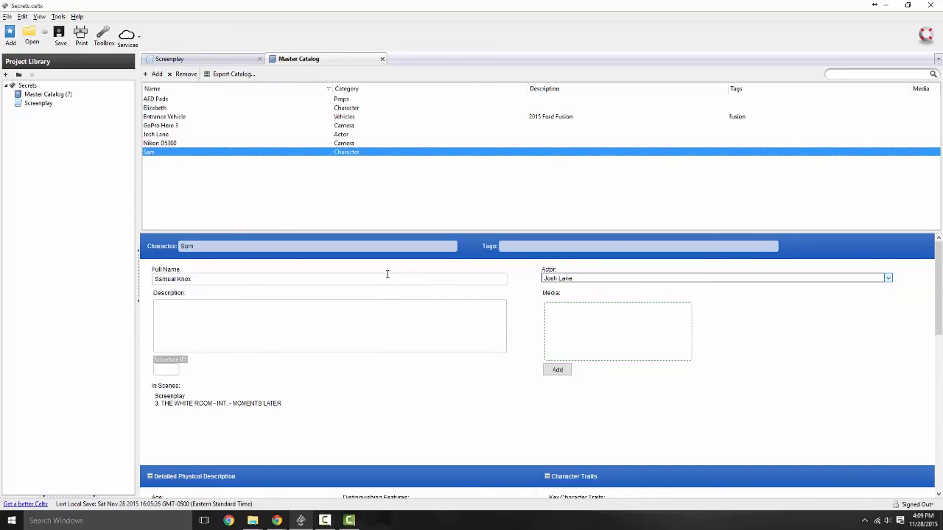
Step: Browse the actor's details form, then show the Nikon D5300 entry and begin exporting the catalog
left_click(153, 135)
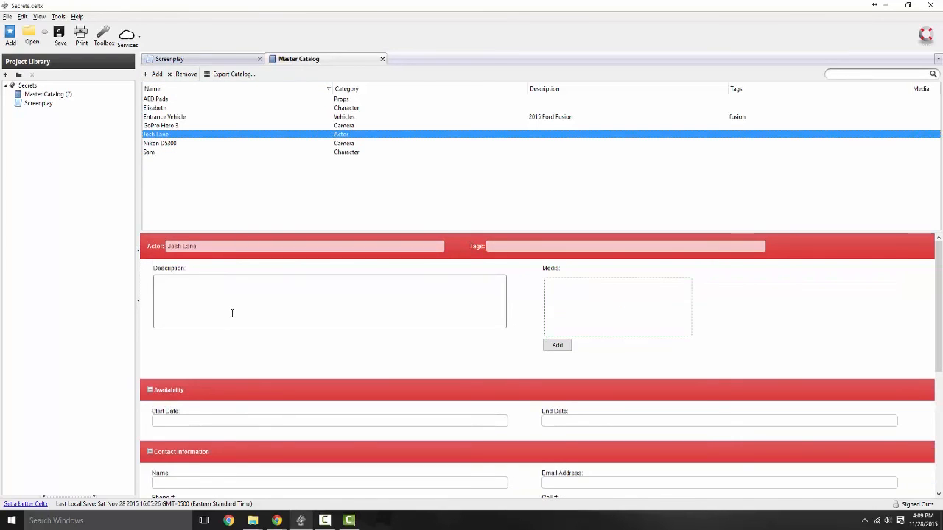
scroll(245, 286, "down", 3)
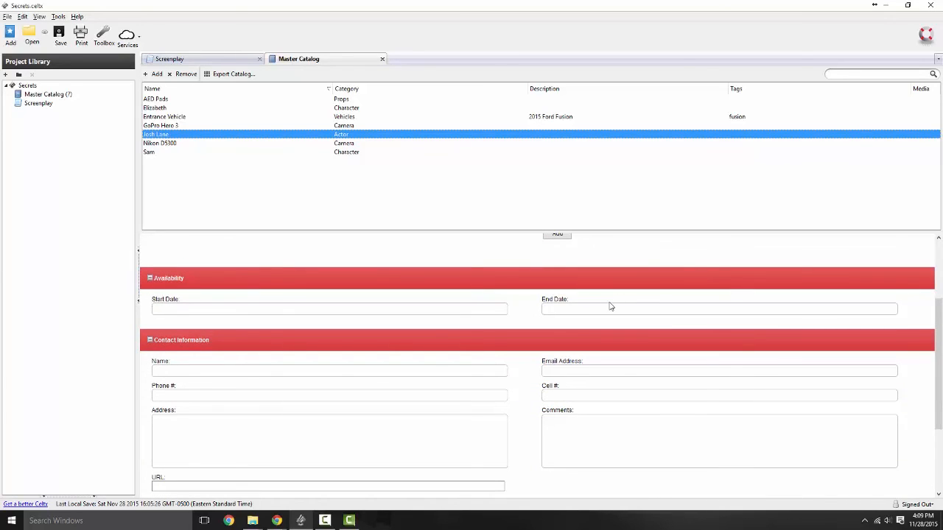
scroll(560, 317, "down", 2)
scroll(560, 330, "down", 2)
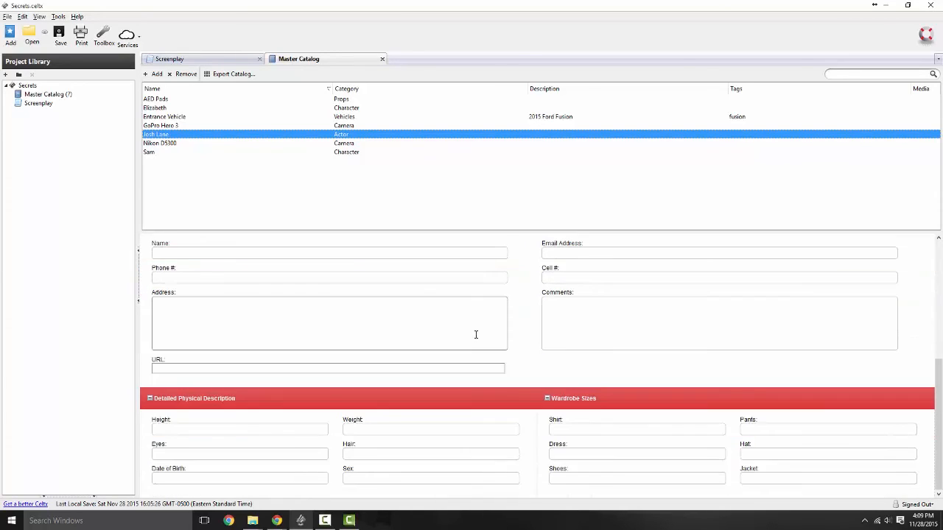
scroll(249, 381, "up", 6)
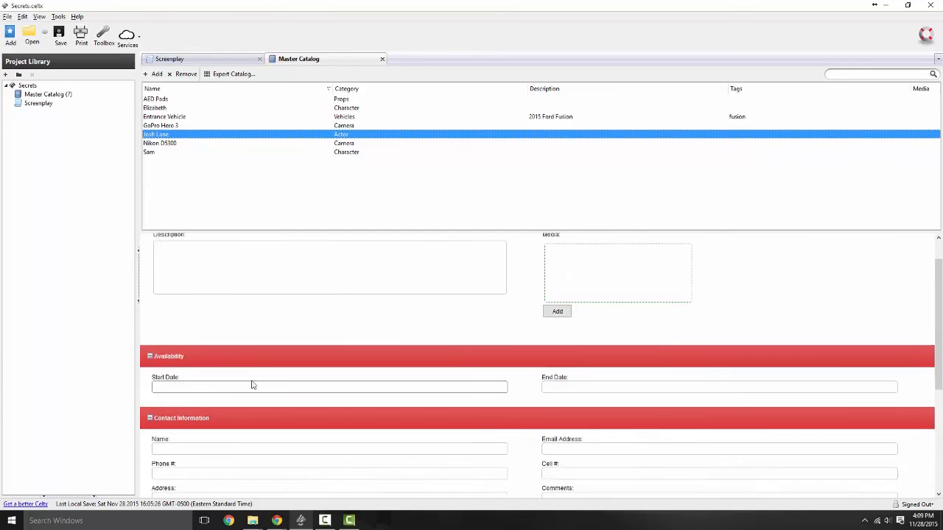
scroll(262, 372, "down", 6)
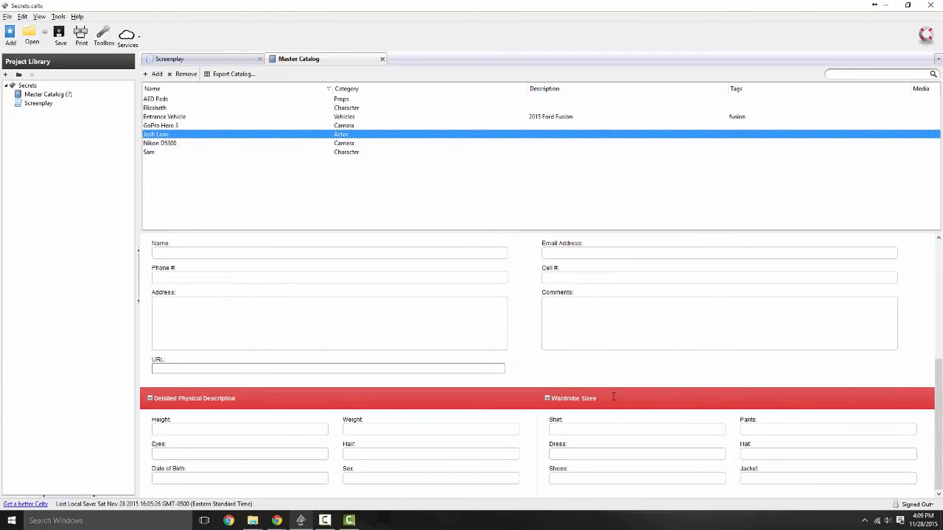
scroll(611, 397, "up", 6)
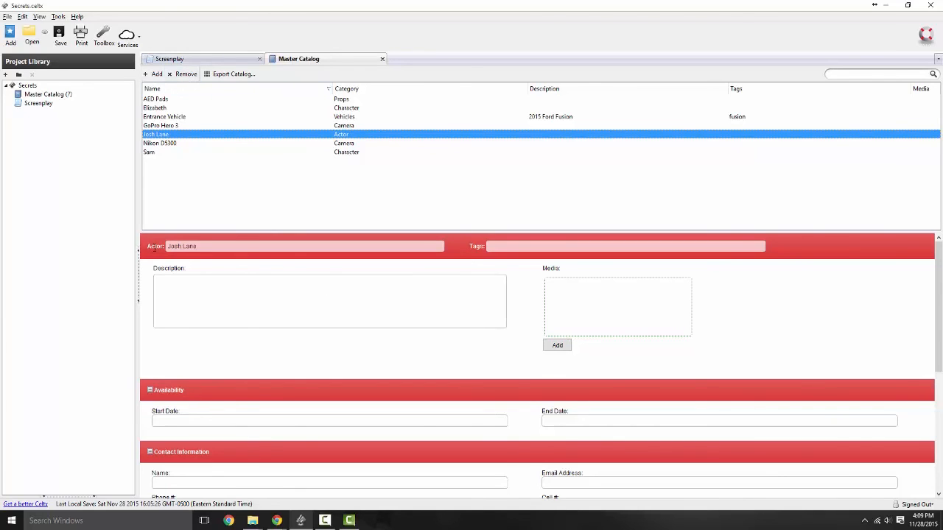
left_click(177, 143)
left_click(229, 74)
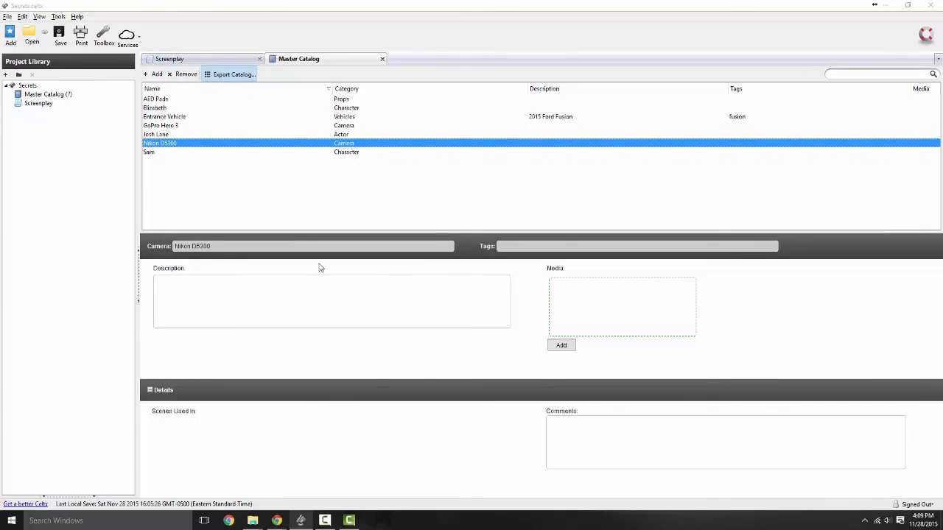
left_click(302, 240)
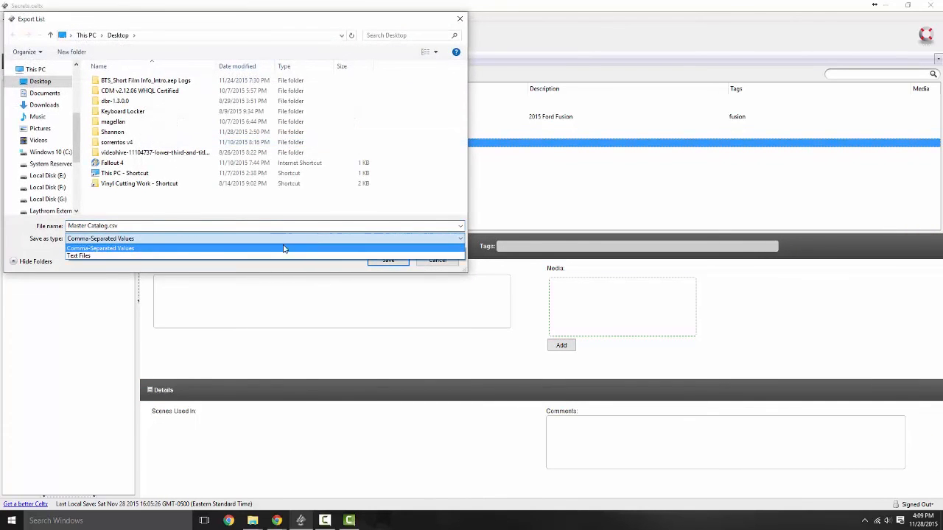
left_click(393, 271)
left_click(436, 261)
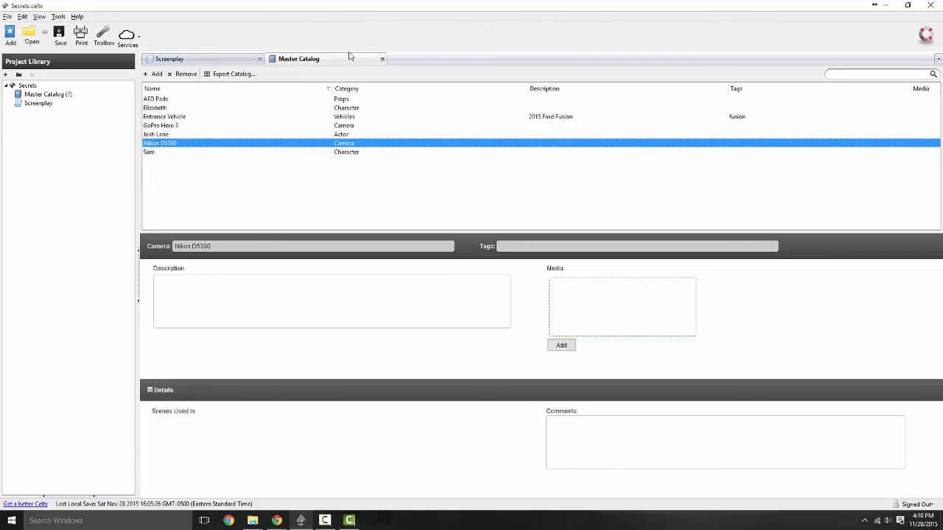
Step: Search the catalog for 'fusion', clear the search, and return to the screenplay
left_click(190, 103)
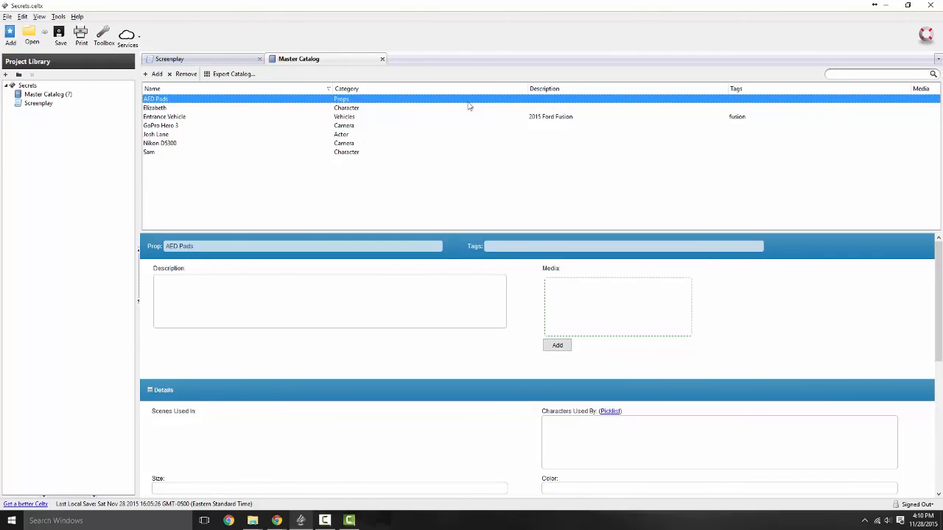
left_click(898, 76)
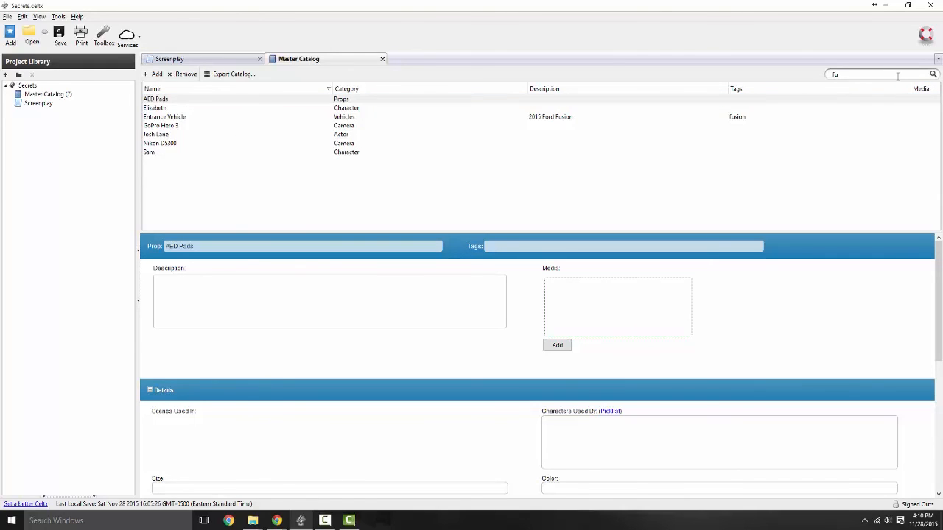
key("Return")
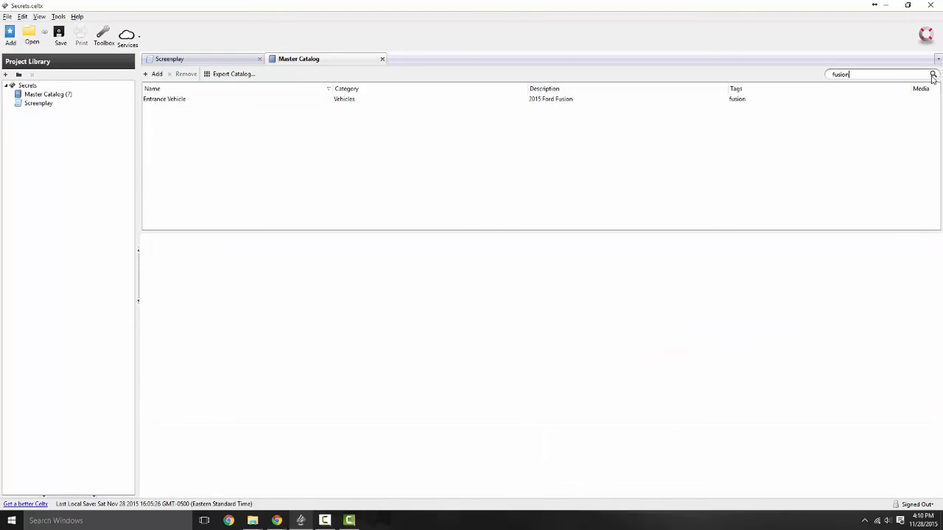
double_click(885, 76)
key("BackSpace")
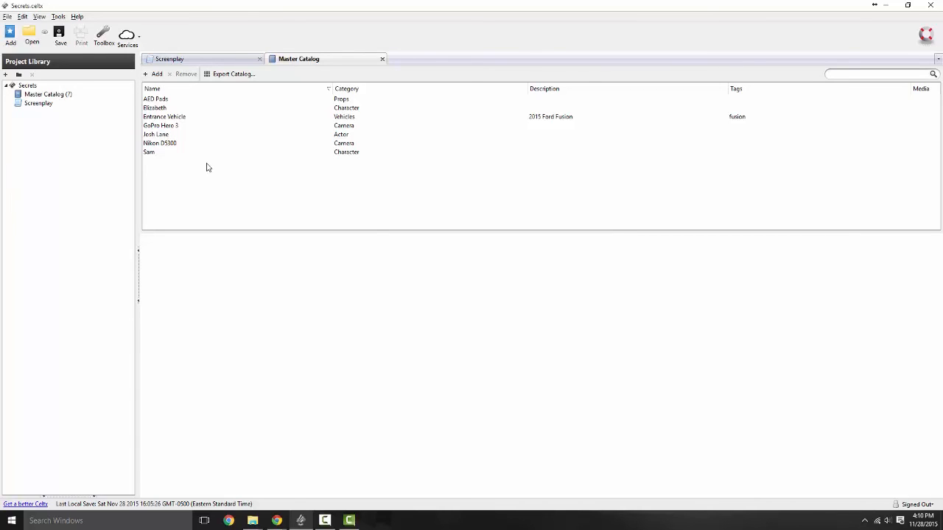
left_click(191, 58)
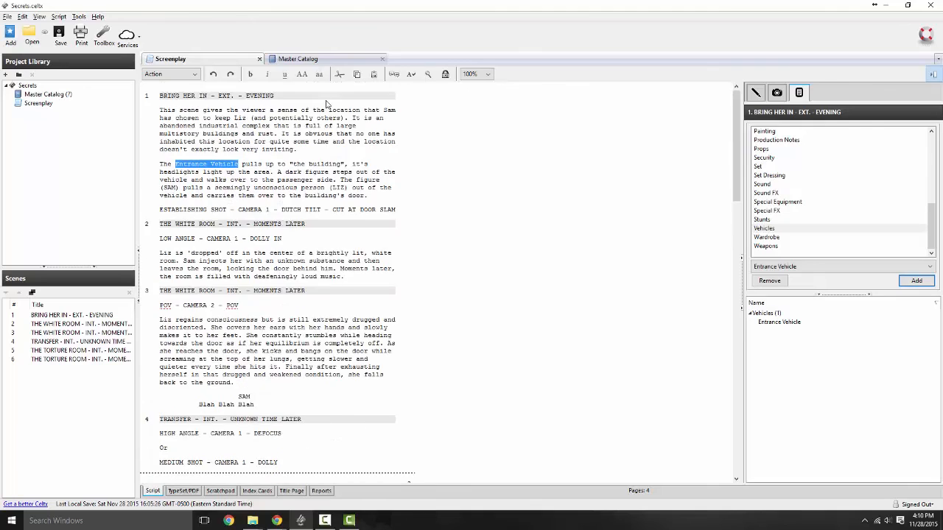
Step: Return to the Master Catalog, browse the Add Item category list, then cancel without adding an item
left_click(325, 59)
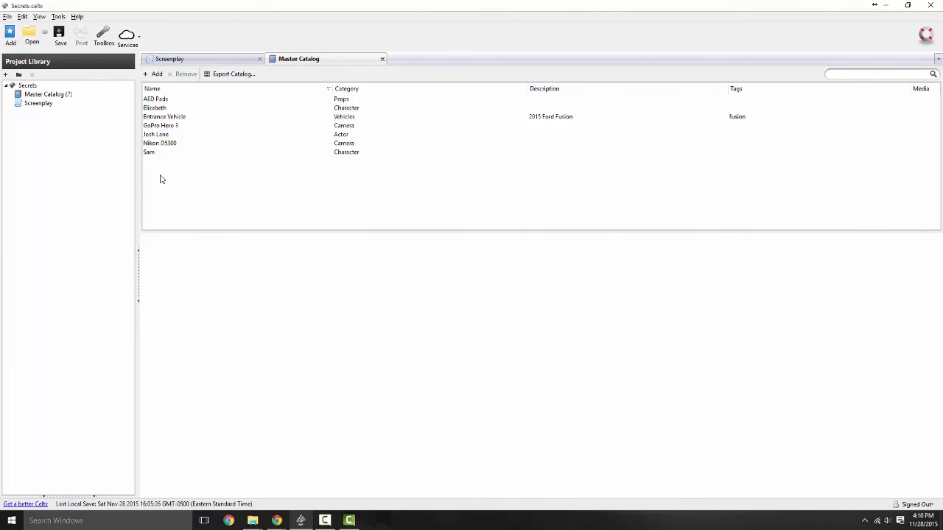
left_click(153, 74)
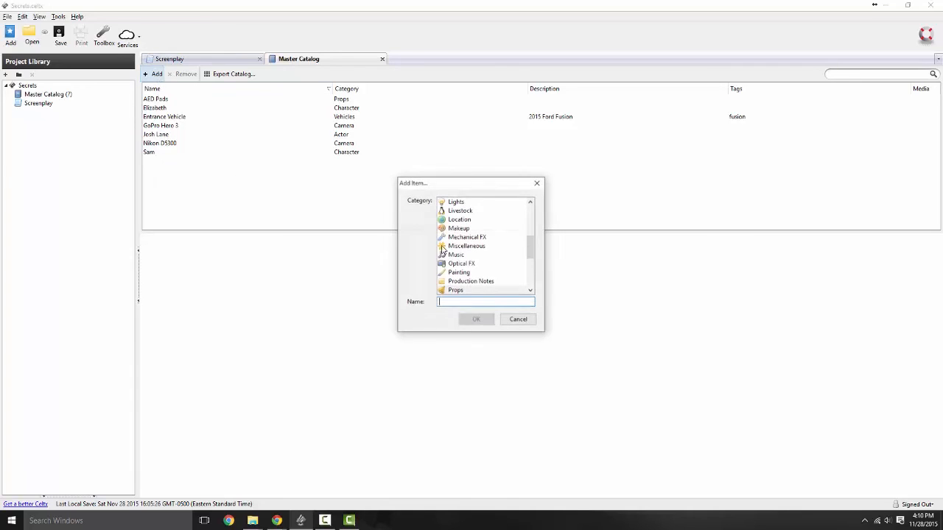
left_click_drag(525, 245, 532, 199)
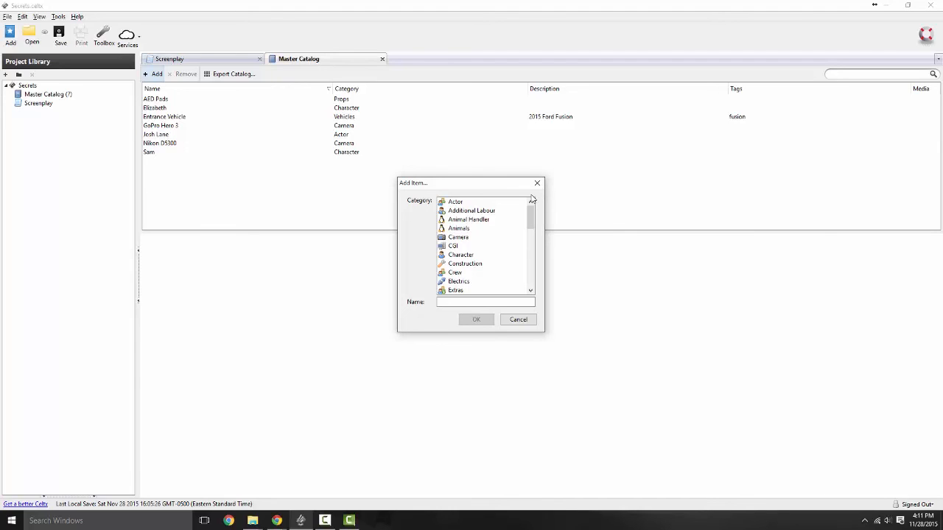
left_click_drag(533, 215, 533, 289)
left_click(517, 319)
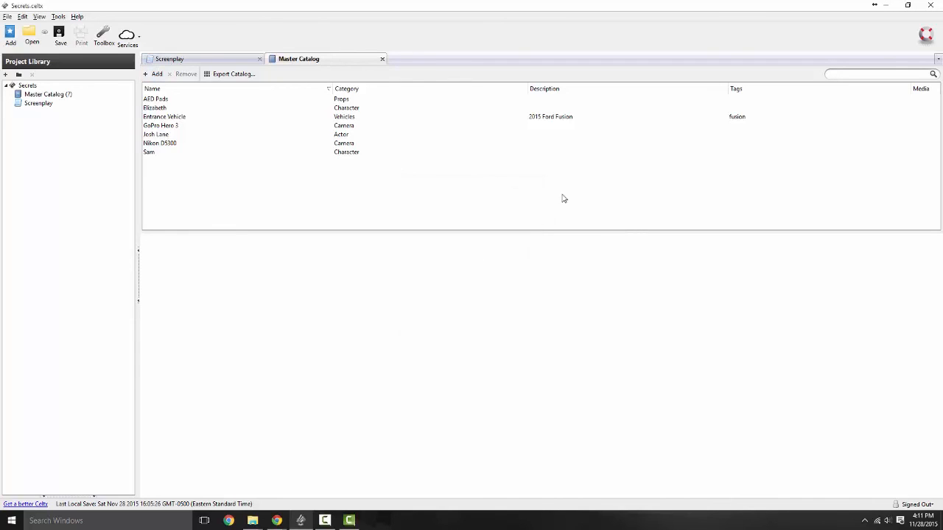